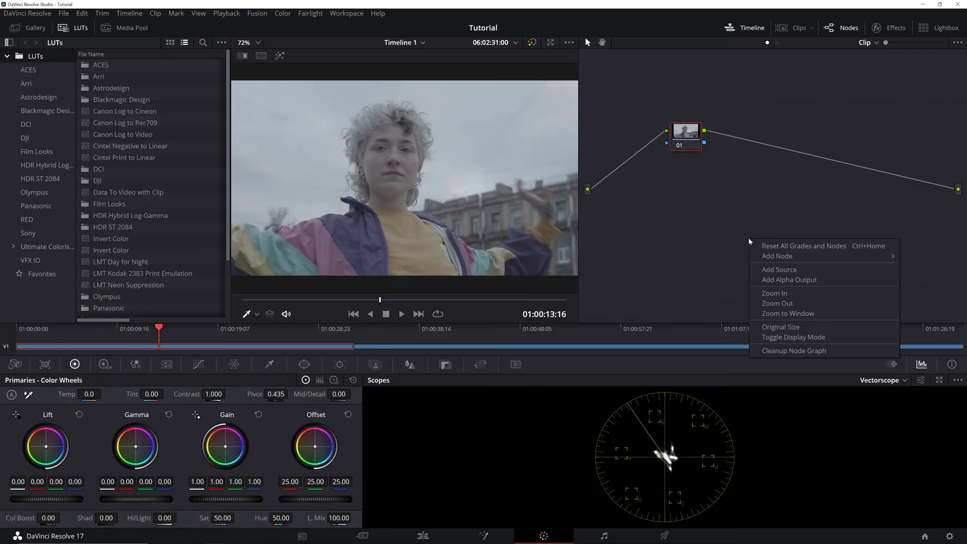
# - Dismiss the node graph context menu without choosing any option
pyautogui.click(698, 238)
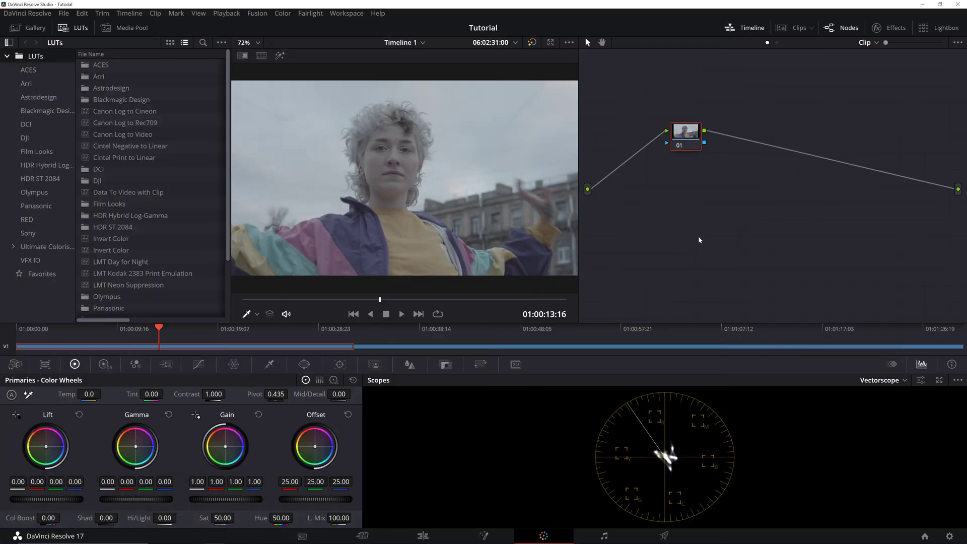
# - Import '2383 Rebuild (Halation Manual, Film Manual)' from Resolve Studio PFE Power Grades as a gallery still
pyautogui.click(28, 28)
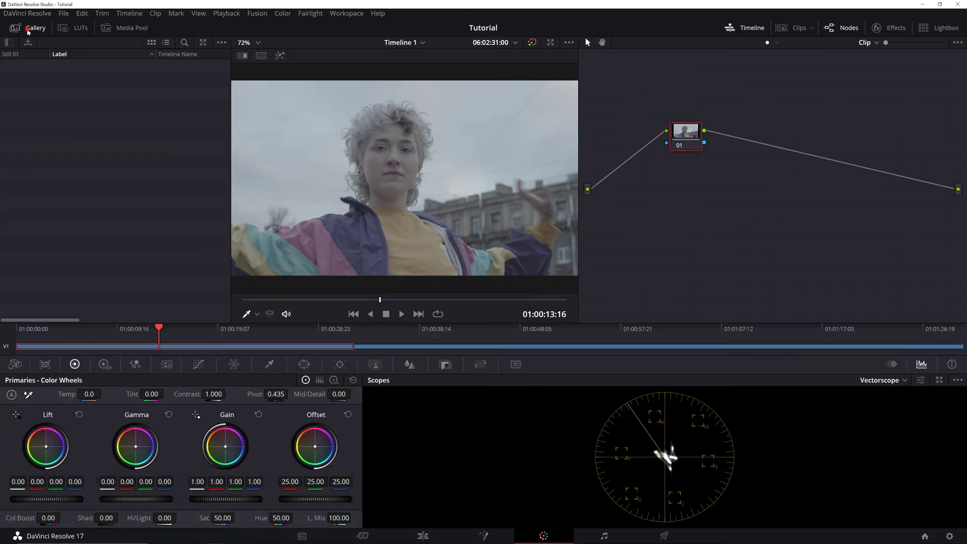
pyautogui.rightClick(88, 142)
pyautogui.click(110, 243)
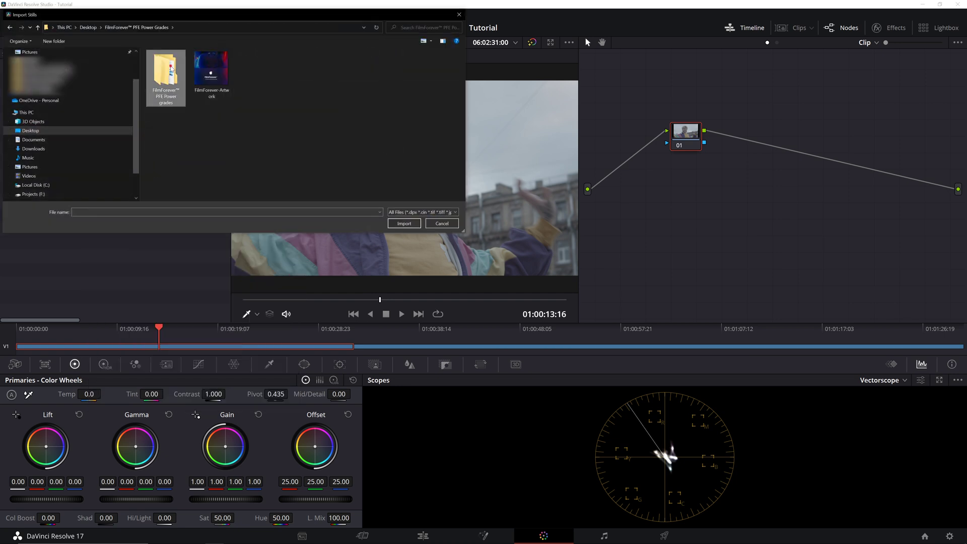
pyautogui.doubleClick(166, 75)
pyautogui.doubleClick(185, 80)
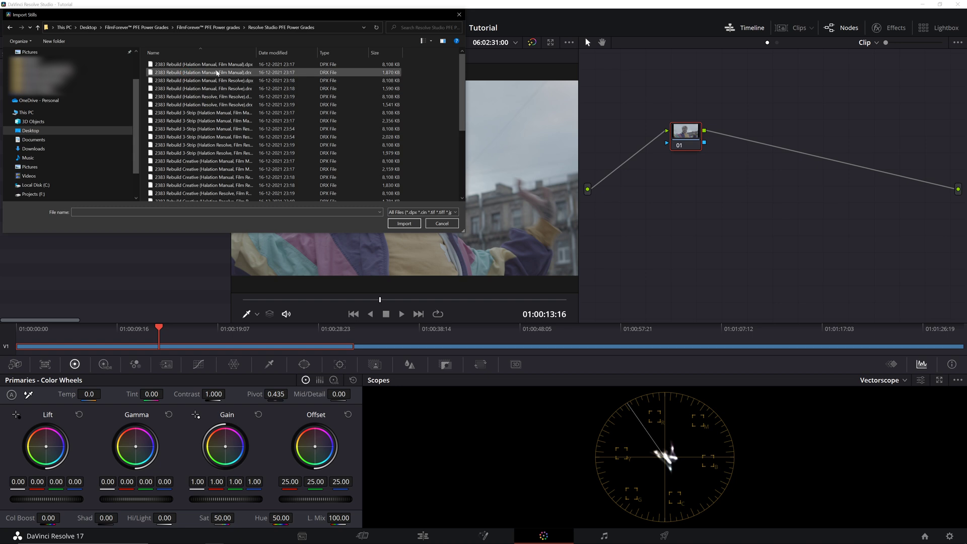
pyautogui.moveTo(258, 52); pyautogui.dragTo(313, 53)
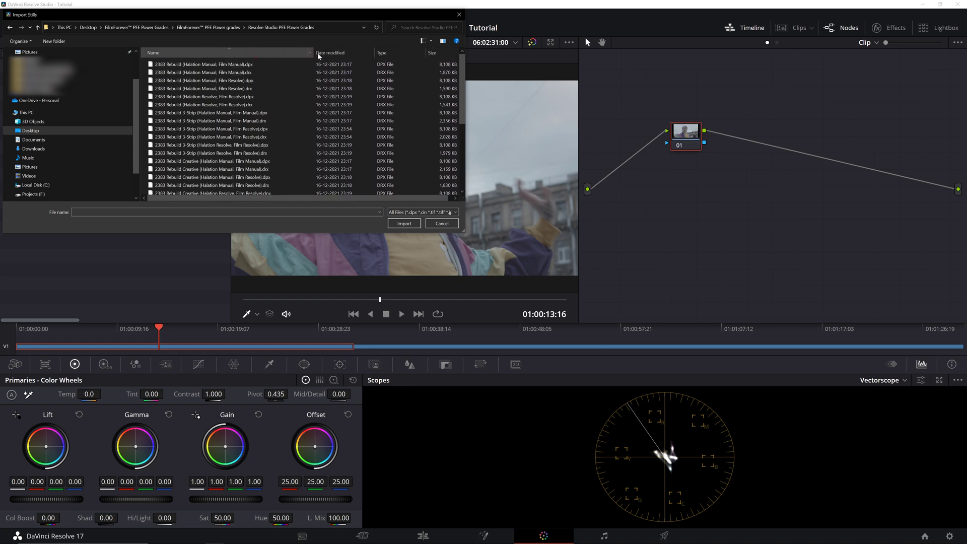
pyautogui.doubleClick(224, 64)
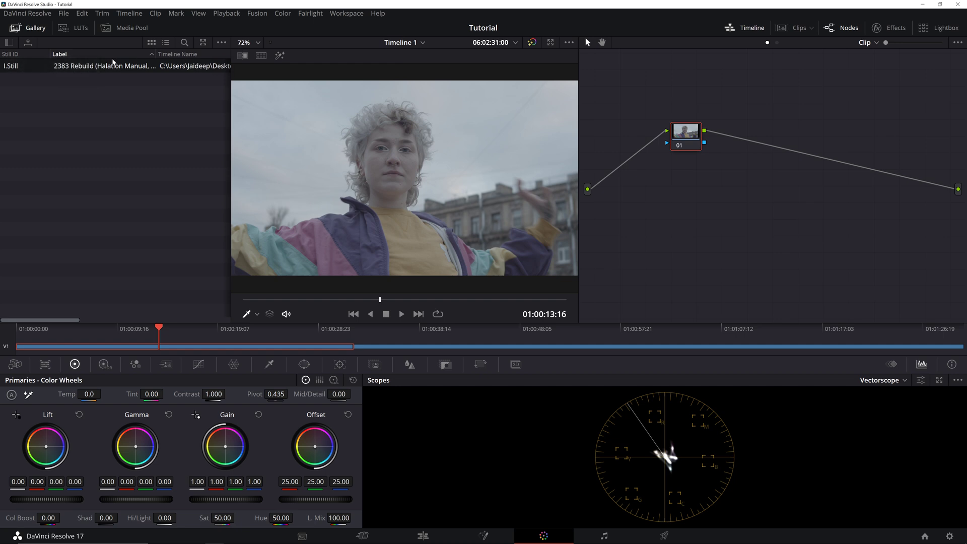
pyautogui.click(151, 42)
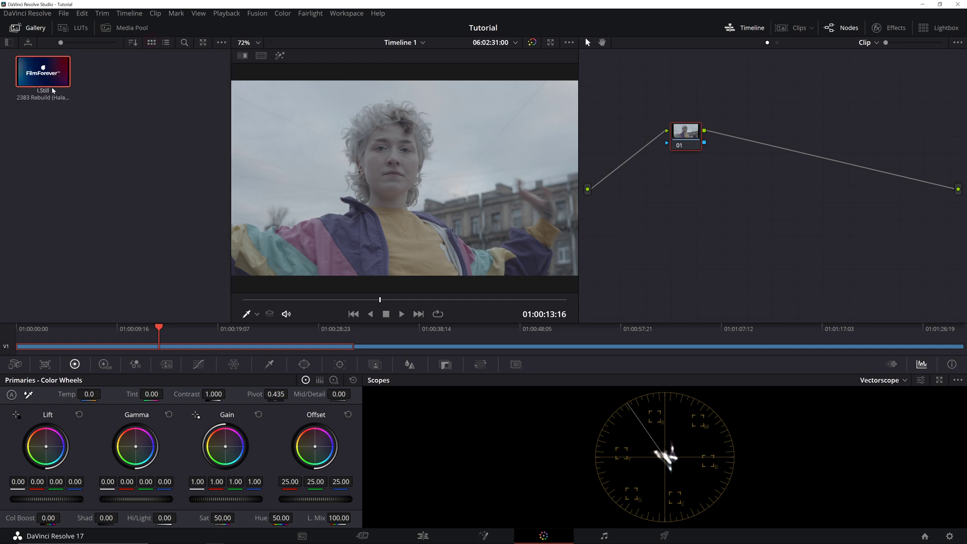
# - On the Media page, browse to the Import Film Essentials folder
pyautogui.click(302, 536)
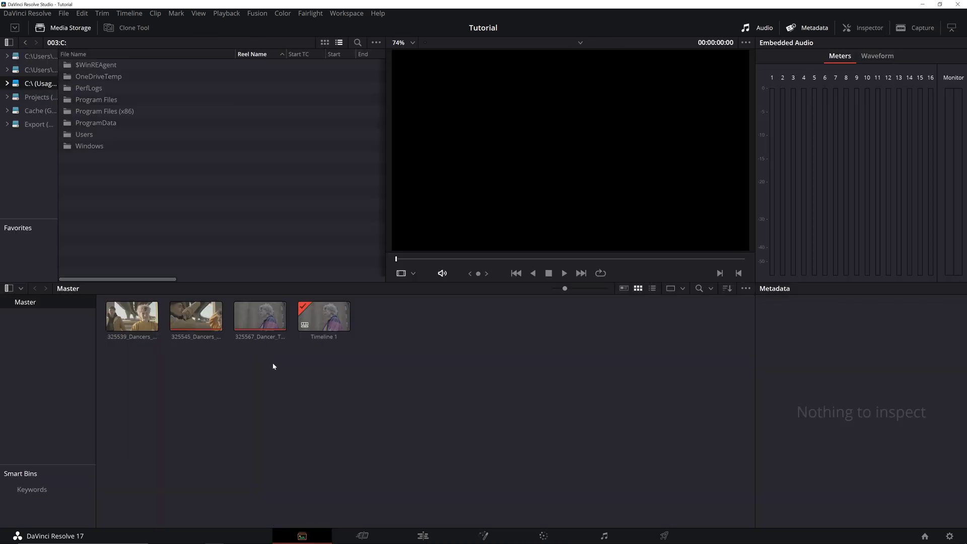
pyautogui.click(38, 69)
pyautogui.doubleClick(86, 77)
pyautogui.doubleClick(88, 66)
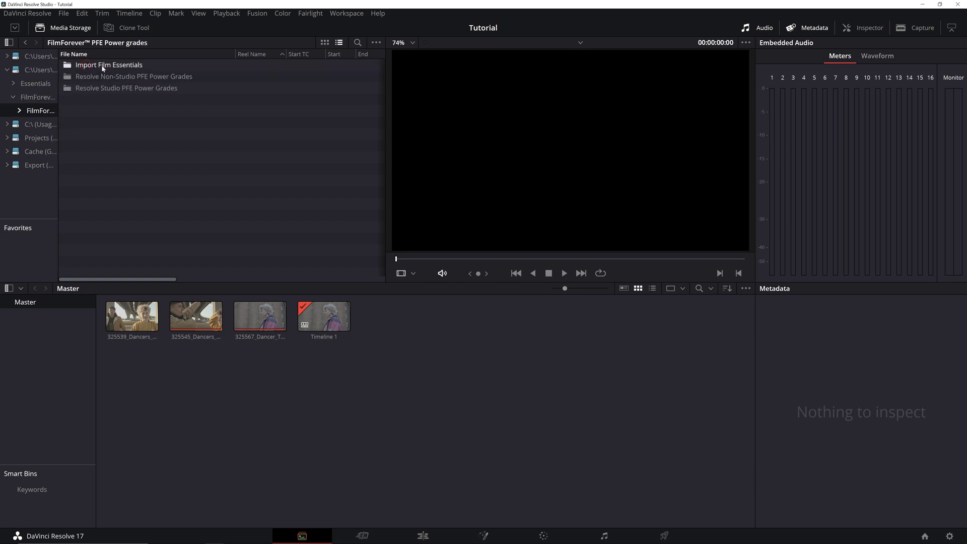
pyautogui.doubleClick(107, 66)
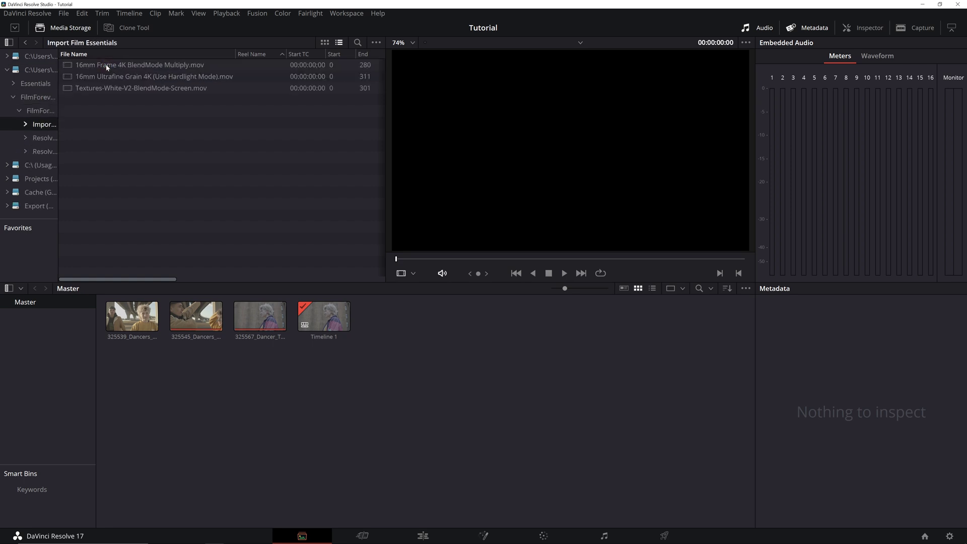
# - Add Textures-White-V2, 16mm Ultrafine Grain and 16mm Frame to the media pool as mattes
pyautogui.rightClick(118, 88)
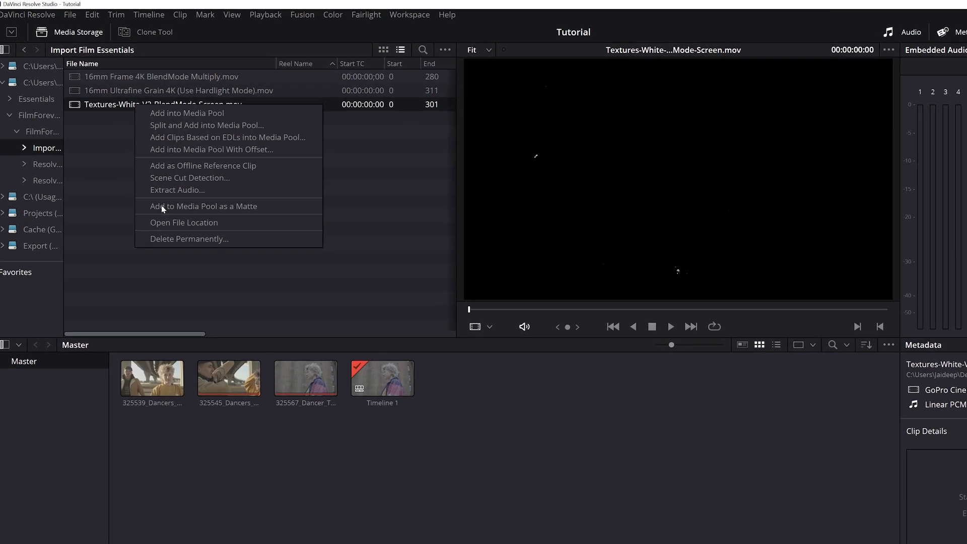
pyautogui.click(162, 207)
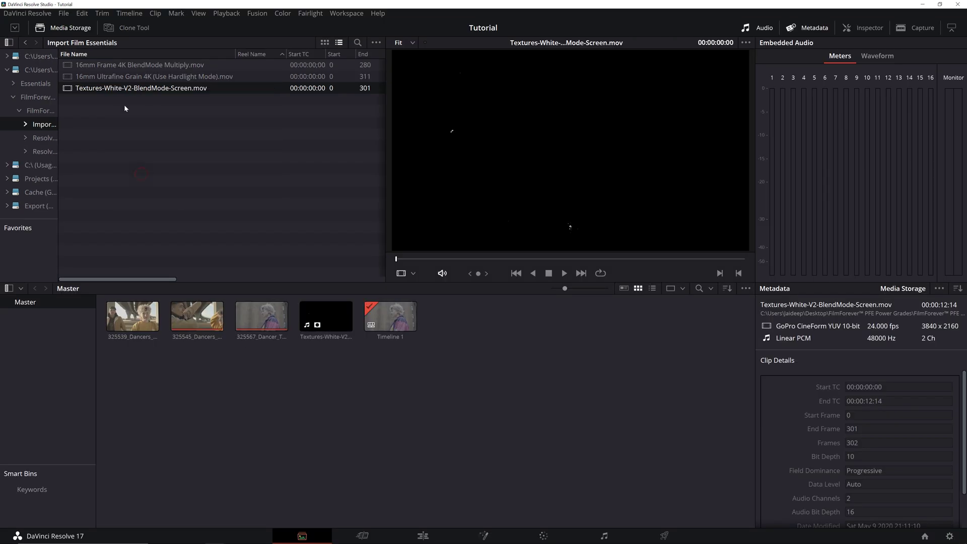
pyautogui.rightClick(128, 92)
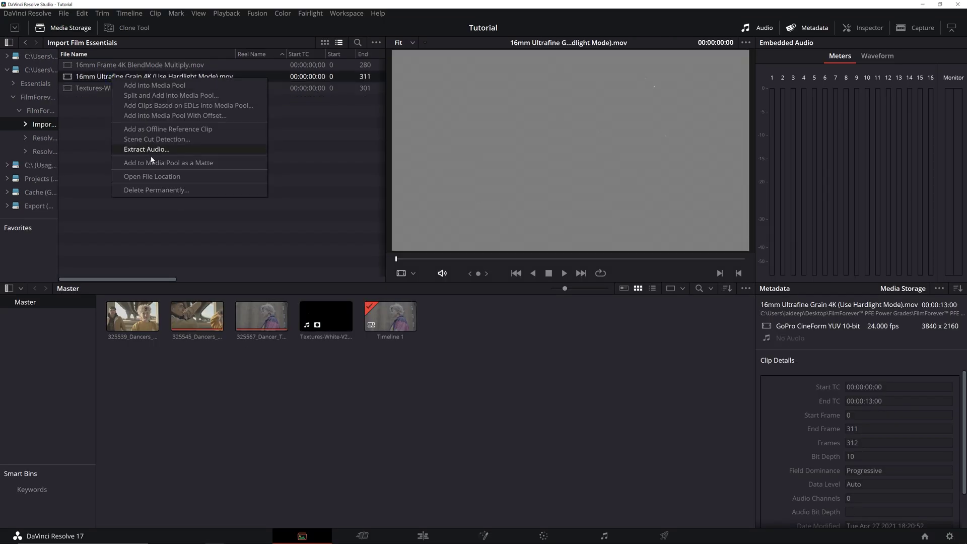
pyautogui.click(152, 162)
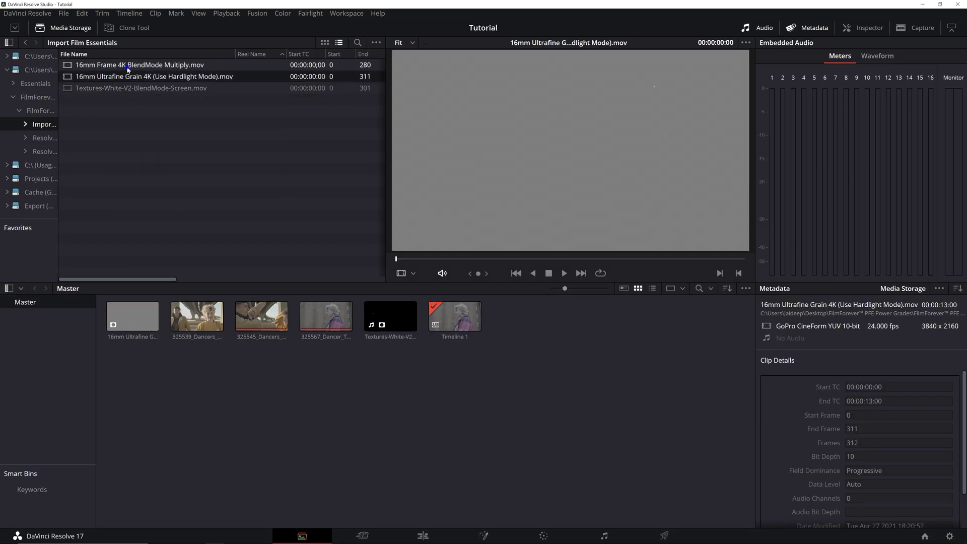
pyautogui.rightClick(128, 69)
pyautogui.click(166, 152)
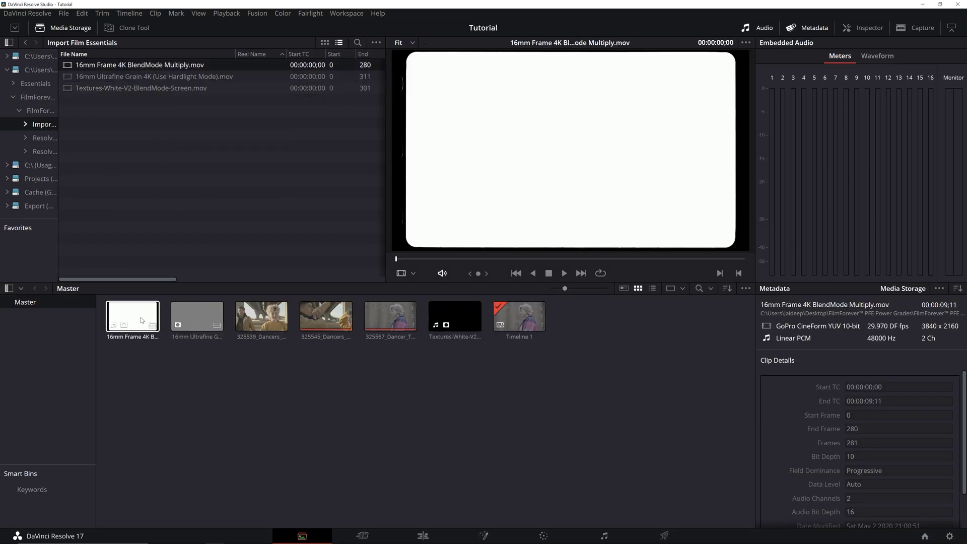
pyautogui.click(449, 323)
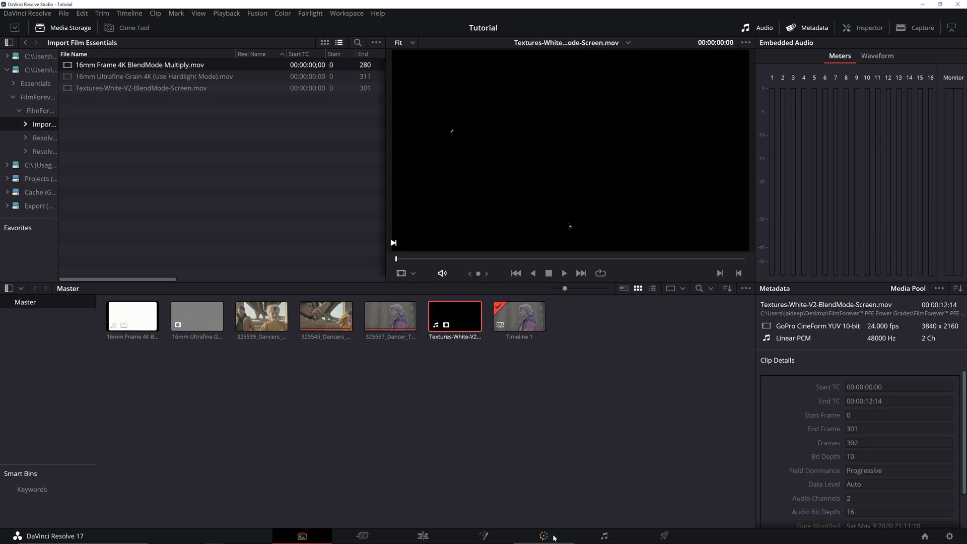
pyautogui.click(553, 536)
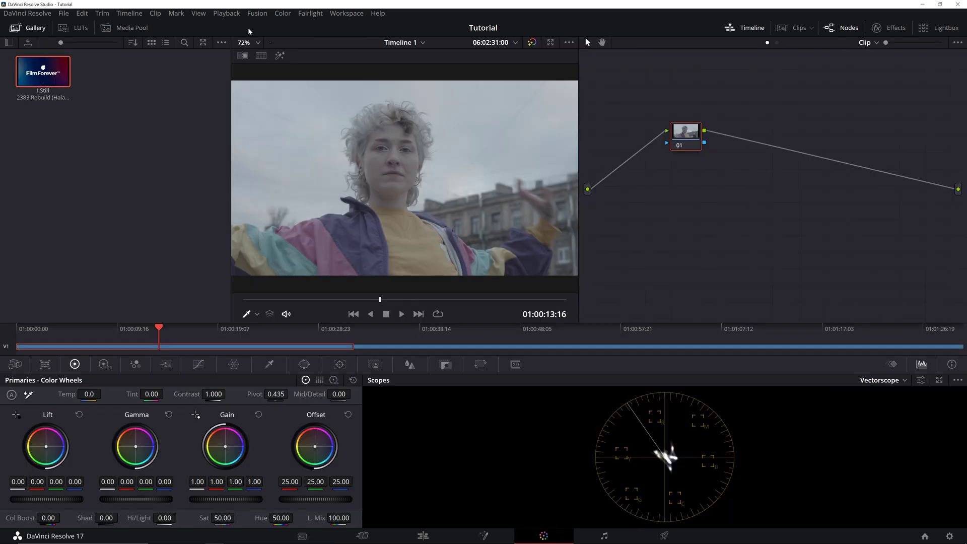
# - Apply the 2383 Rebuild still's grade to the clip and select the CST MAIN node
pyautogui.rightClick(24, 75)
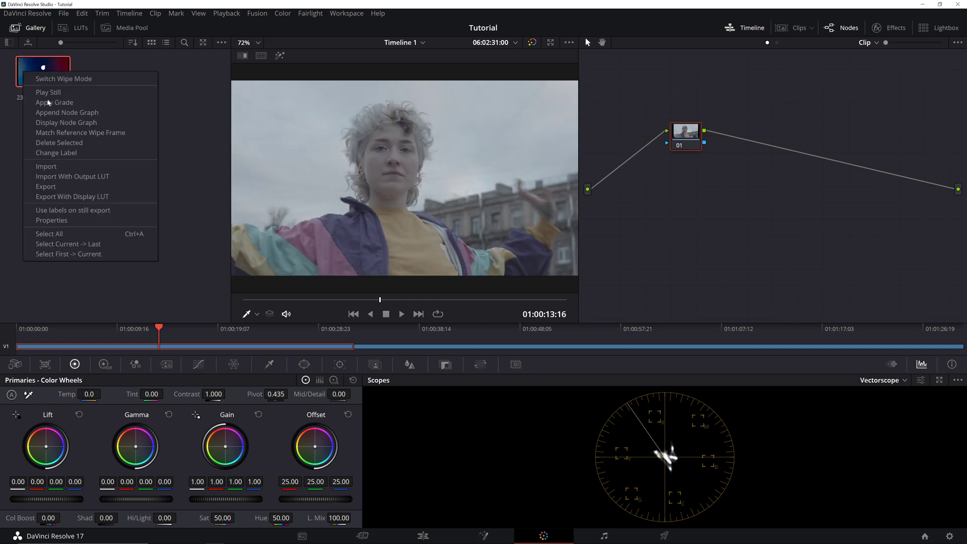
pyautogui.click(51, 102)
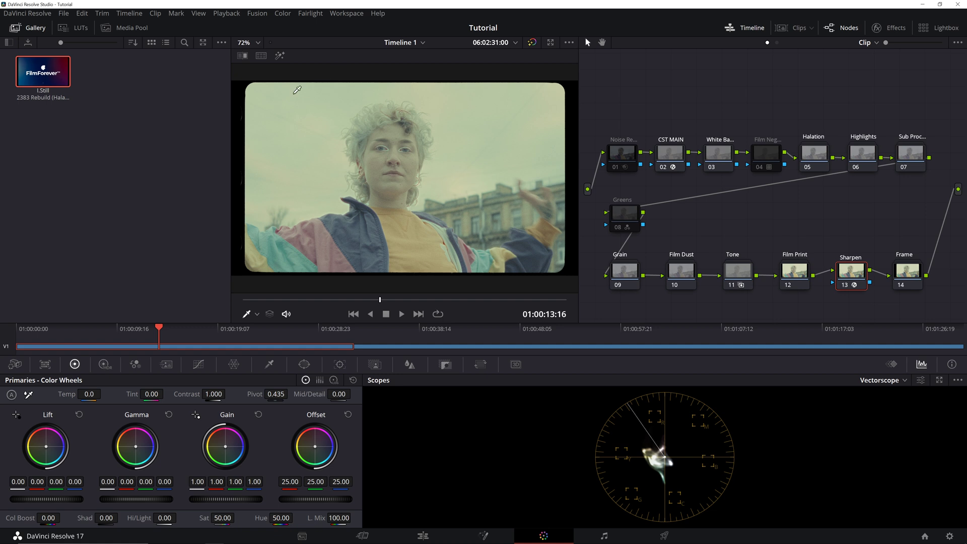
pyautogui.hotkey('shift', "'")
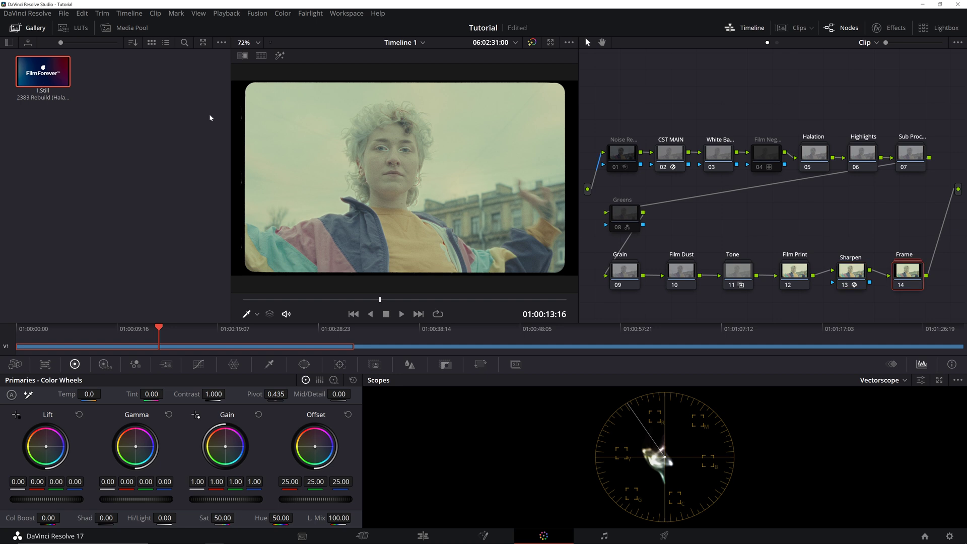
pyautogui.click(671, 154)
pyautogui.click(888, 27)
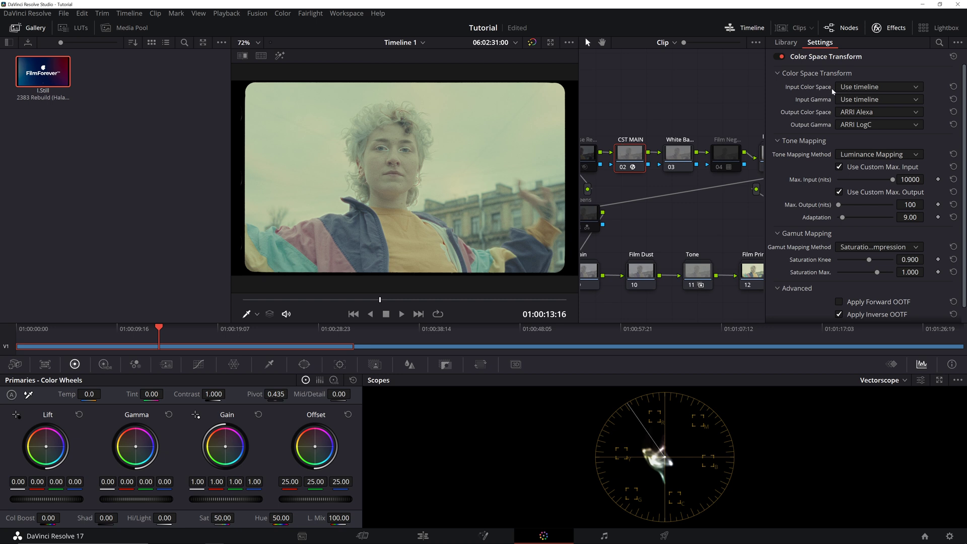
pyautogui.click(858, 90)
pyautogui.scroll(-2, 865, 135)
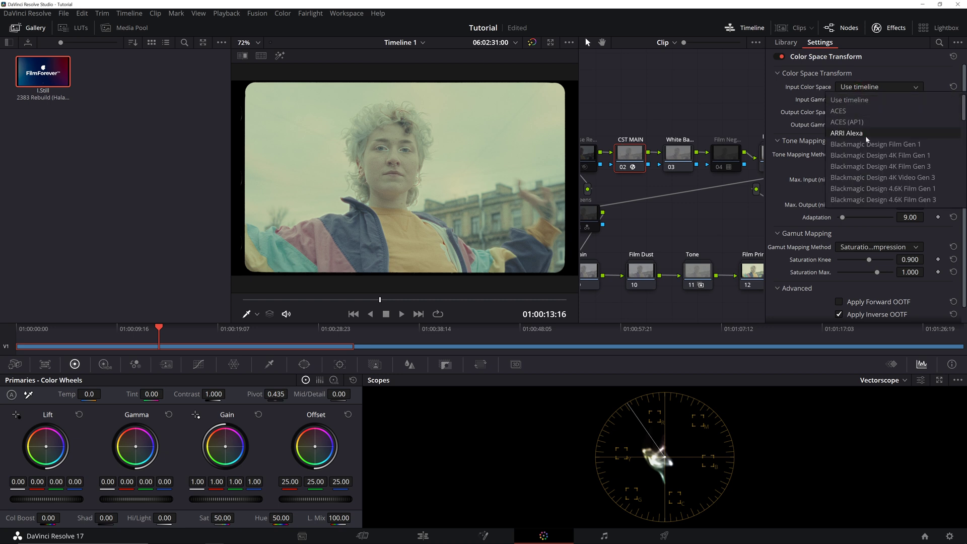
pyautogui.click(866, 189)
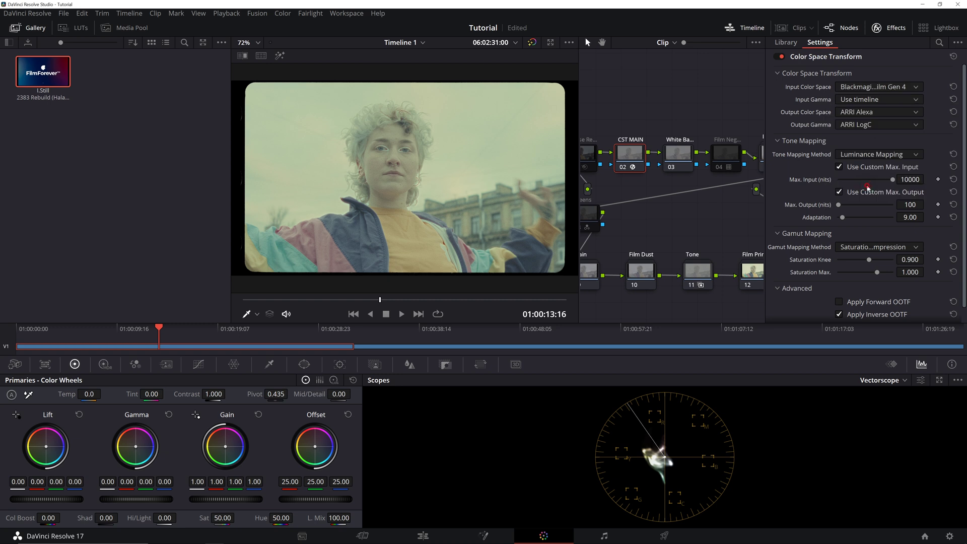
pyautogui.click(876, 100)
pyautogui.scroll(-1, 873, 136)
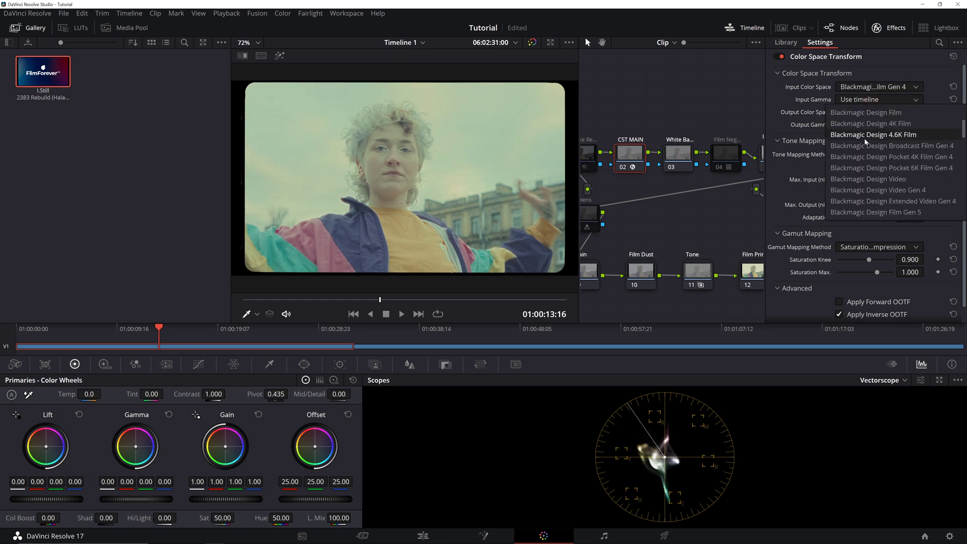
pyautogui.click(863, 157)
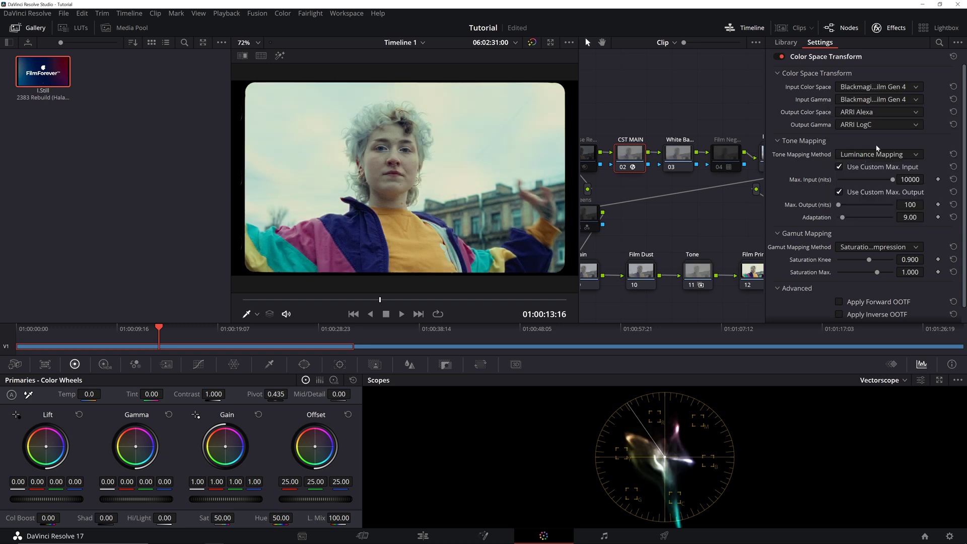
pyautogui.click(889, 29)
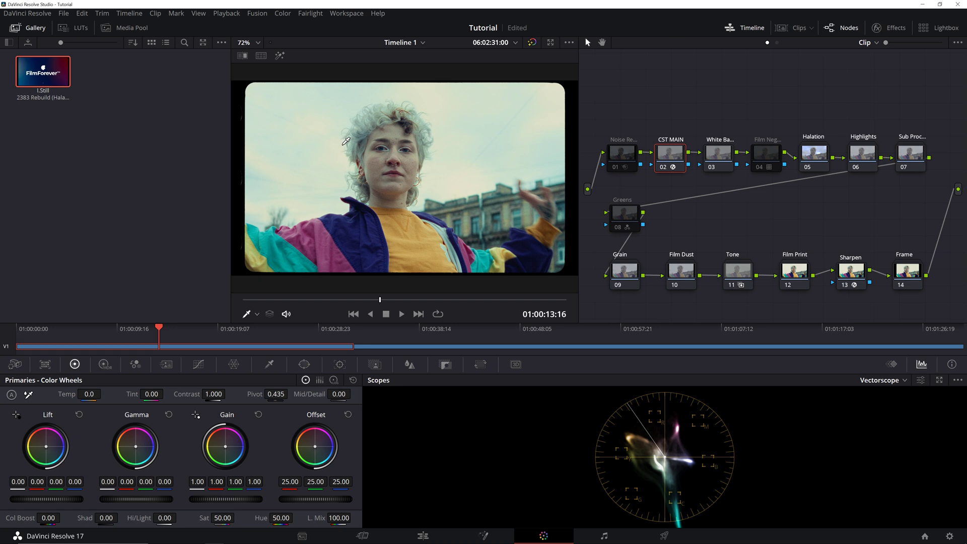
# - Disable the Tone node and inspect the White Balance node with the Highlight preview
pyautogui.moveTo(379, 299); pyautogui.dragTo(248, 299)
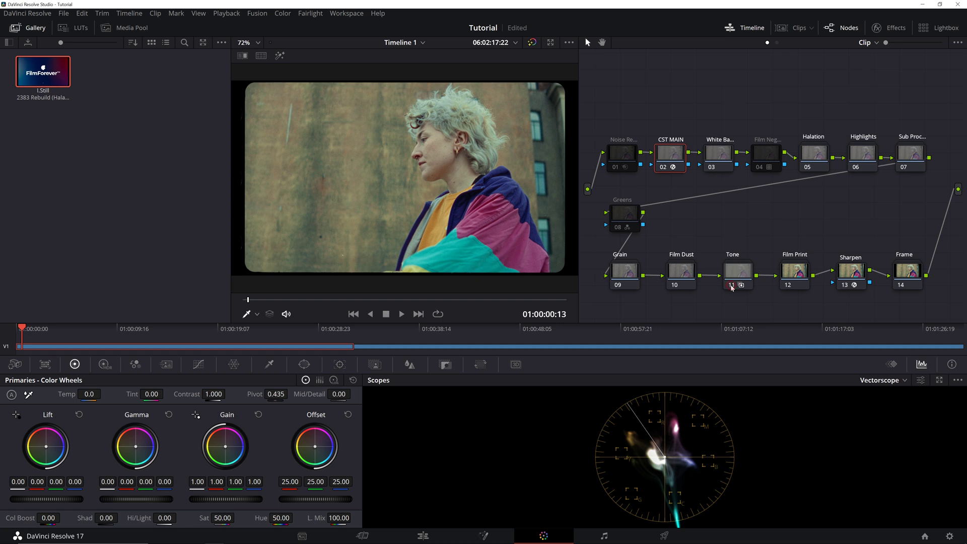
pyautogui.click(731, 285)
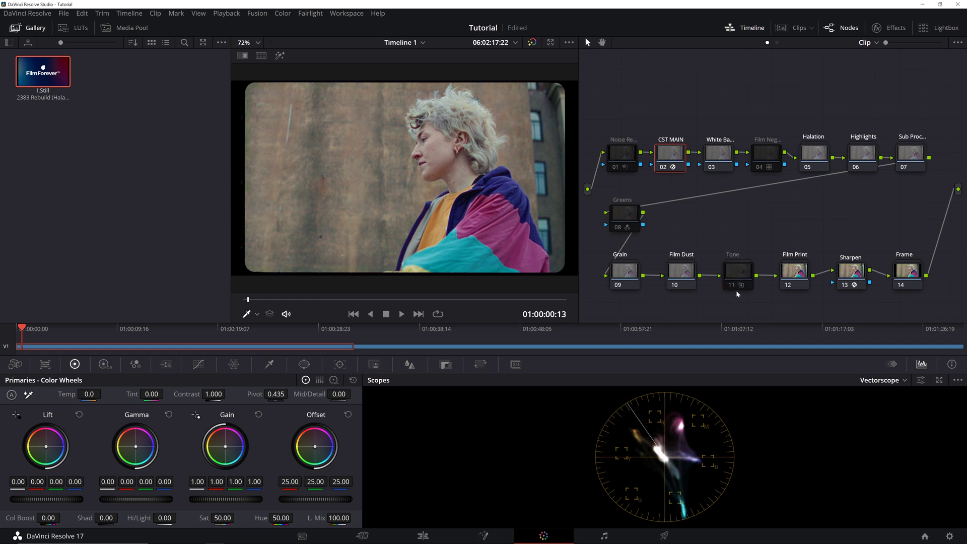
pyautogui.click(717, 158)
pyautogui.click(279, 55)
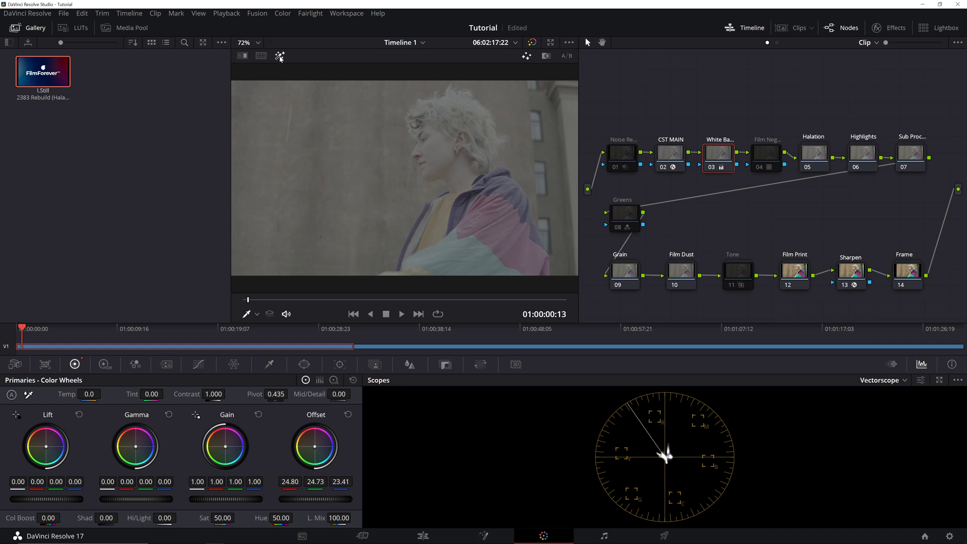
pyautogui.click(280, 56)
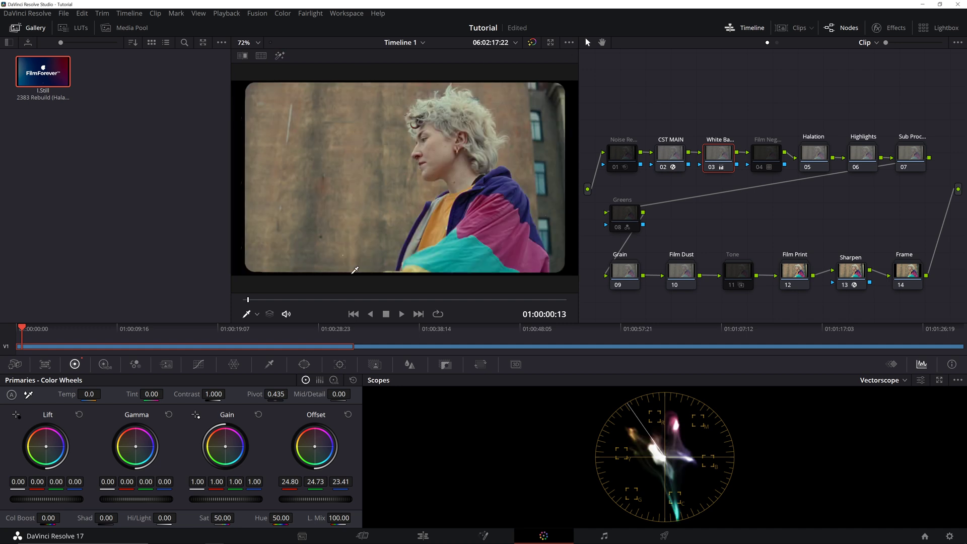
pyautogui.moveTo(352, 299); pyautogui.dragTo(409, 307)
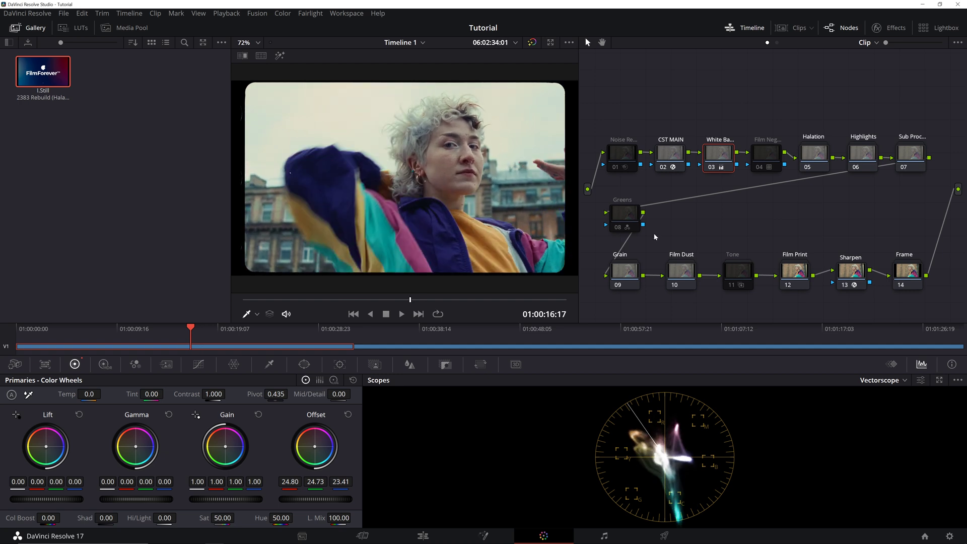
pyautogui.rightClick(723, 154)
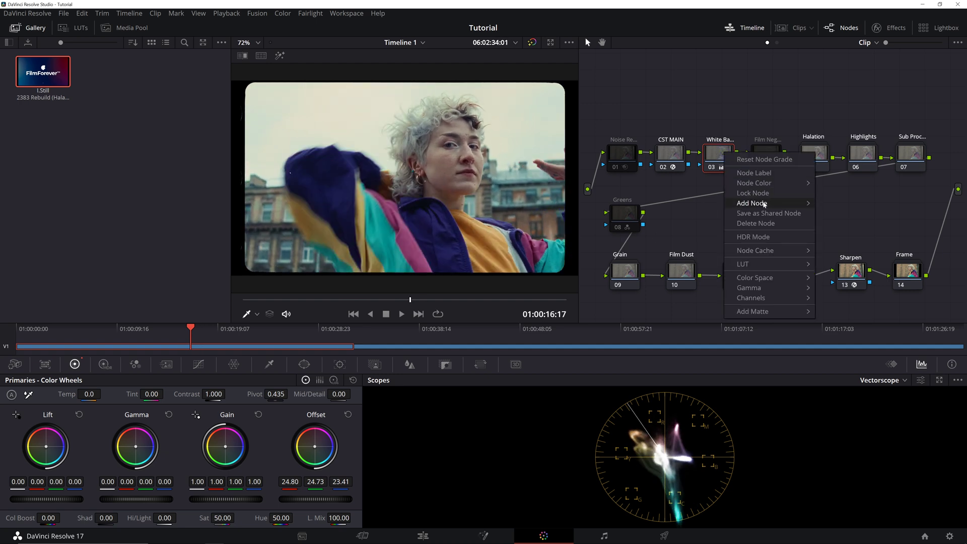
# - Add a serial node labelled 'Adj' before White Balance and clean up the node graph
pyautogui.moveTo(785, 203)
pyautogui.click(846, 216)
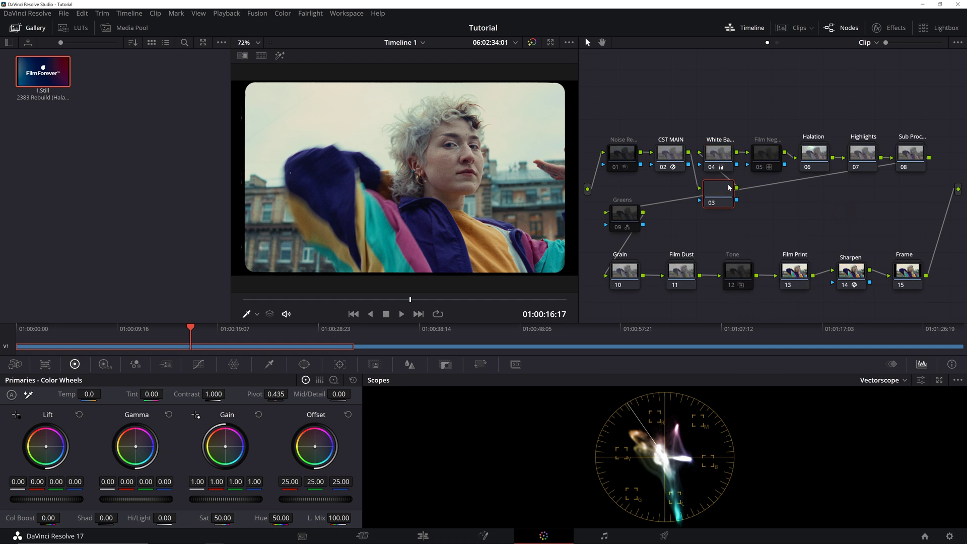
pyautogui.moveTo(713, 192); pyautogui.dragTo(709, 200)
pyautogui.rightClick(709, 200)
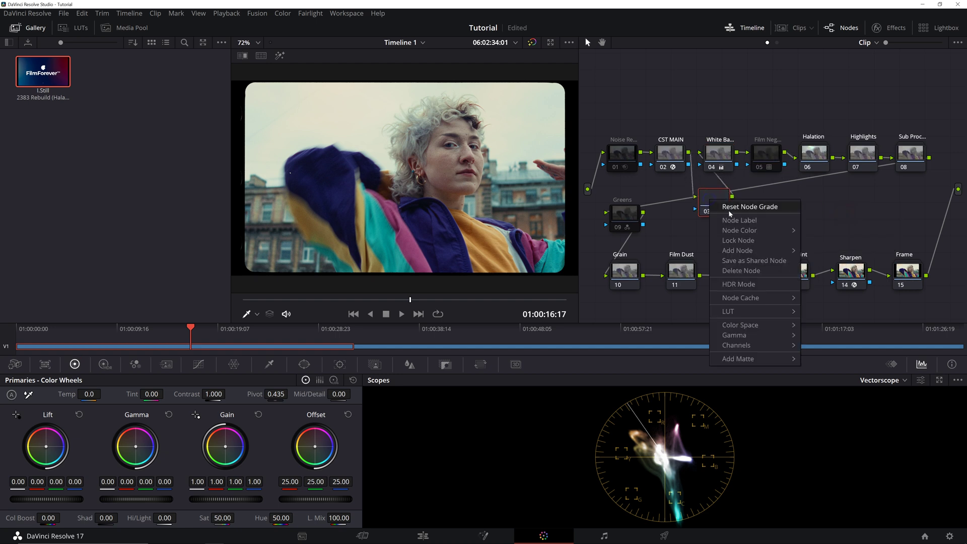
pyautogui.click(733, 222)
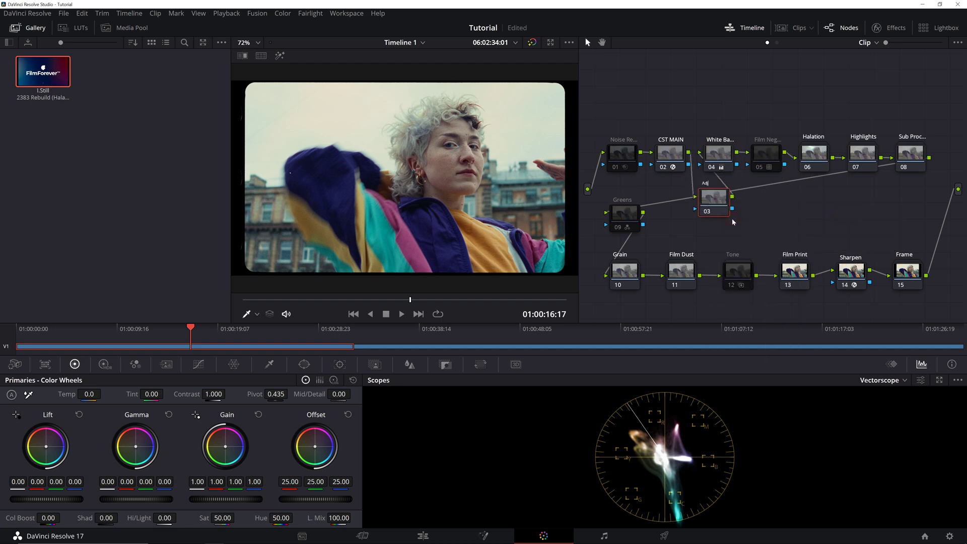
pyautogui.write('Adj')
pyautogui.press('Return')
pyautogui.rightClick(817, 204)
pyautogui.click(841, 316)
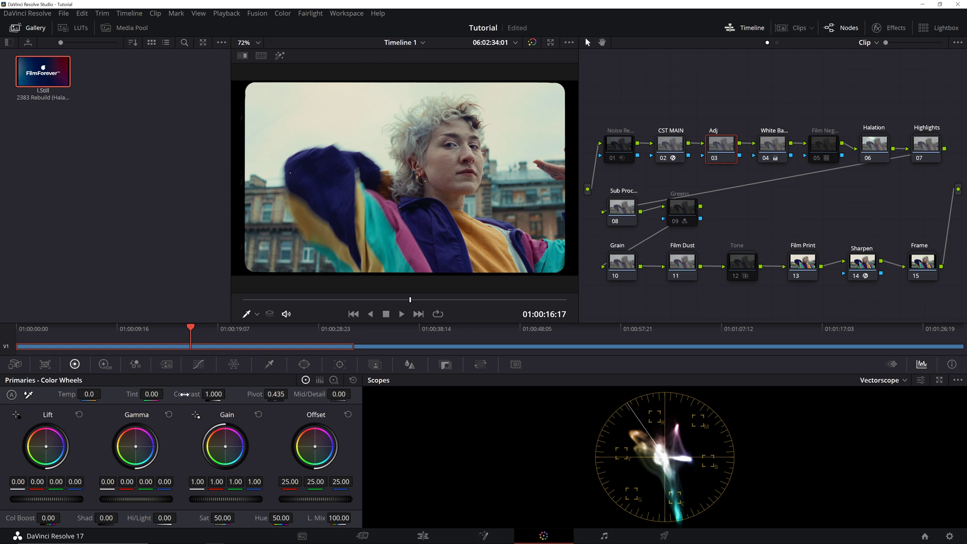
# - Set the Adj node's contrast to 1.186 and lower its pivot
pyautogui.moveTo(185, 394); pyautogui.dragTo(230, 393)
pyautogui.moveTo(367, 300); pyautogui.dragTo(243, 314)
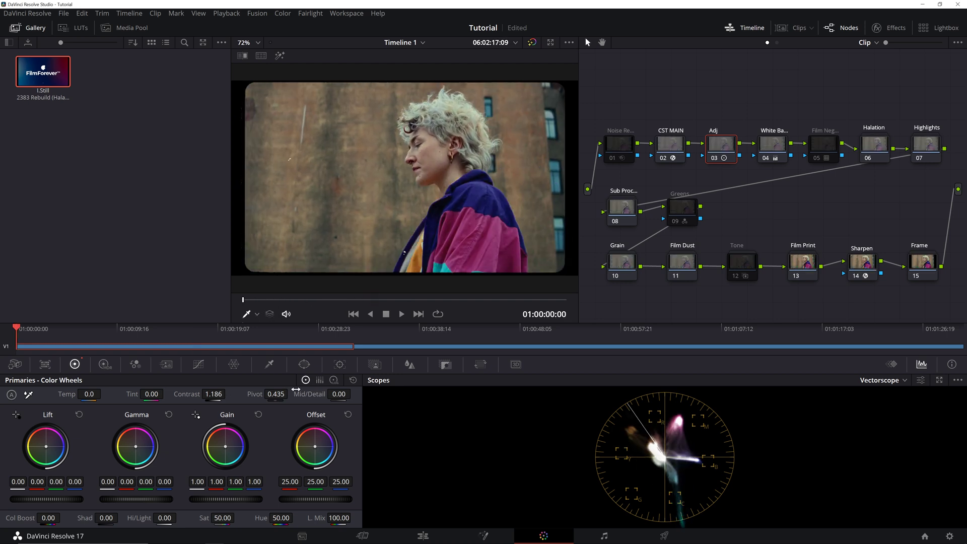
pyautogui.moveTo(258, 394)
pyautogui.mouseDown()
pyautogui.moveTo(290, 393)
pyautogui.moveTo(248, 393)
pyautogui.mouseUp()
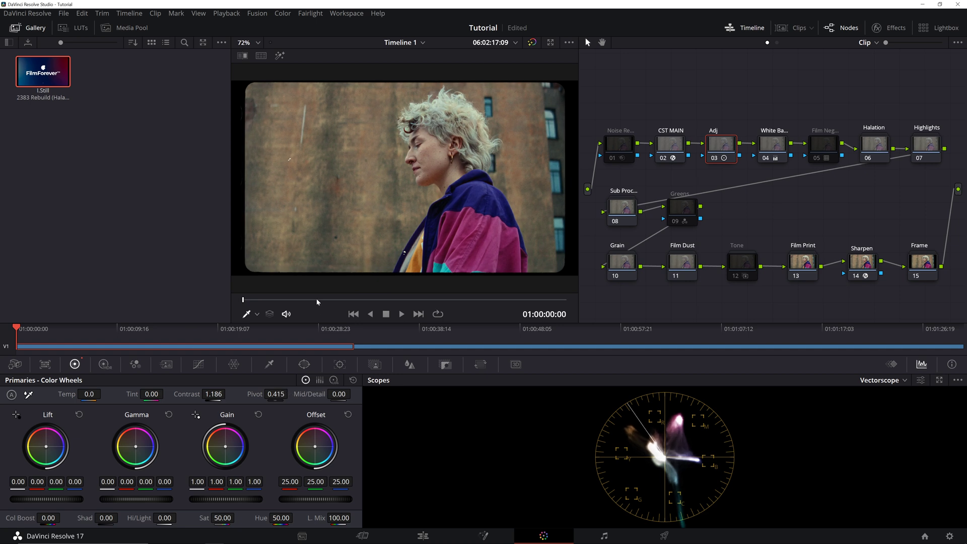
pyautogui.moveTo(316, 298)
pyautogui.mouseDown()
pyautogui.moveTo(280, 301)
pyautogui.moveTo(305, 301)
pyautogui.mouseUp()
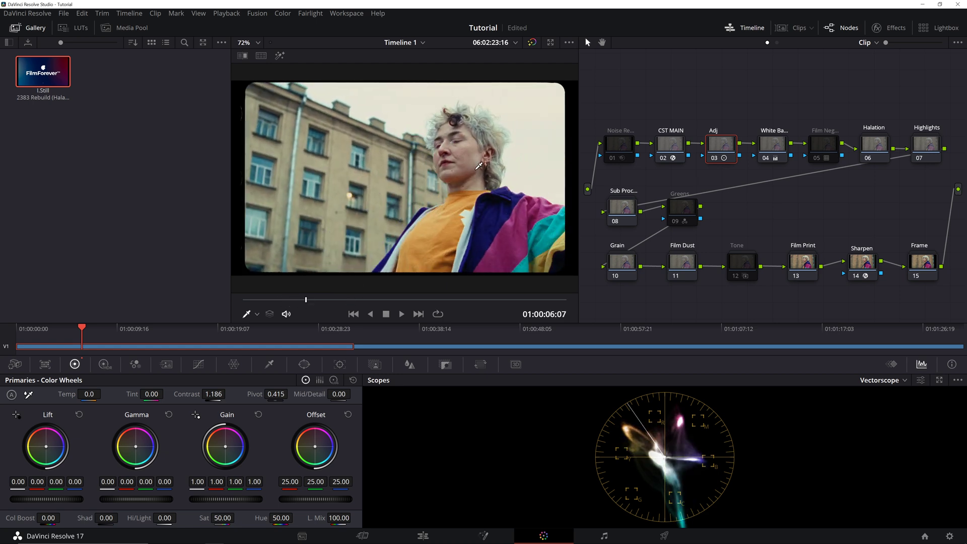
# - Play and scrub through the shot to review the contrast, with a tiny gamma tweak
pyautogui.press('space')
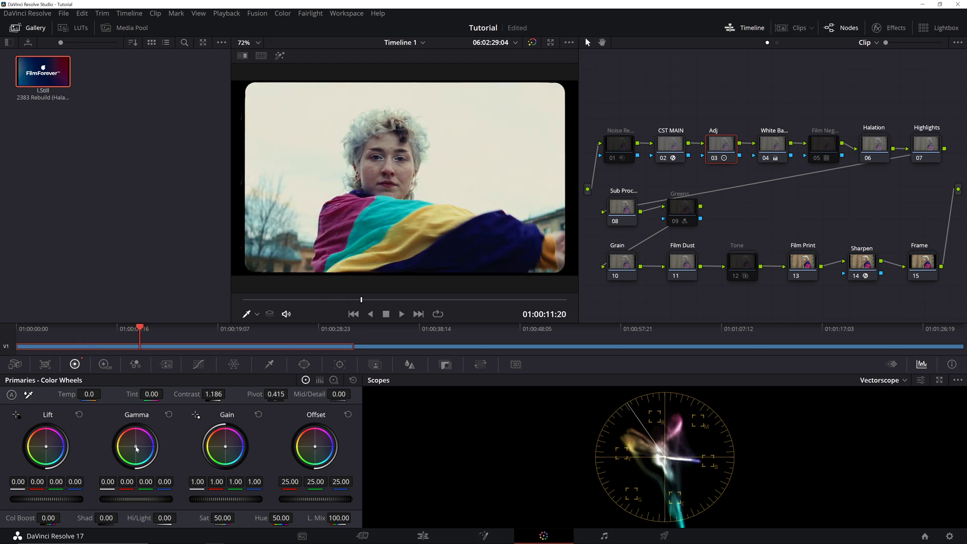
pyautogui.moveTo(136, 448); pyautogui.dragTo(135, 446)
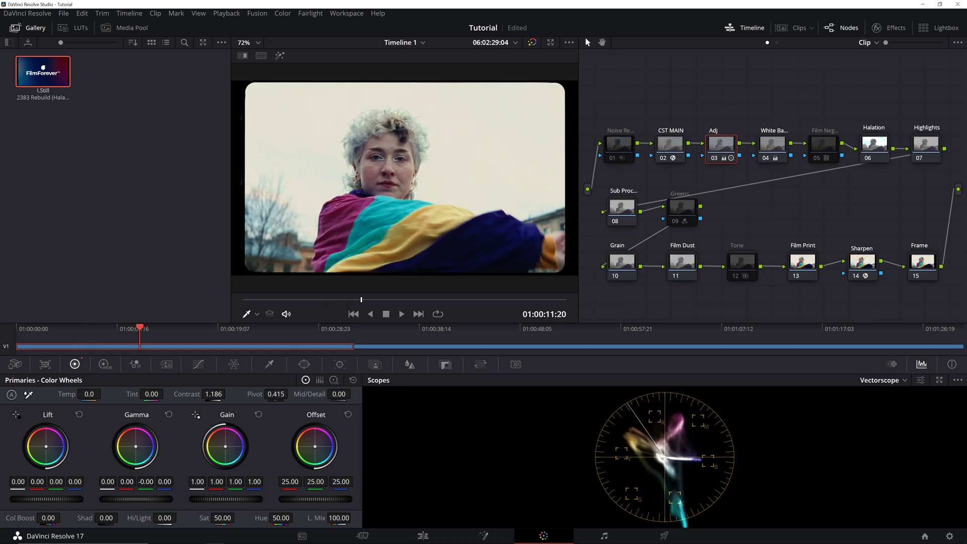
pyautogui.moveTo(319, 298); pyautogui.dragTo(243, 300)
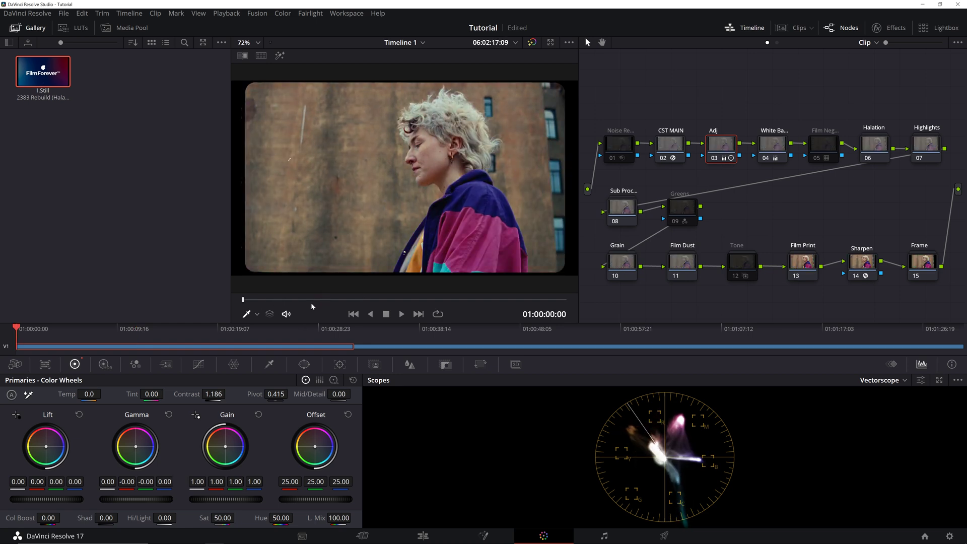
pyautogui.click(338, 299)
pyautogui.moveTo(338, 300); pyautogui.dragTo(476, 300)
# - In the Log wheels, pull Highlights down to -0.15 with a 0.280 highlight range
pyautogui.click(334, 380)
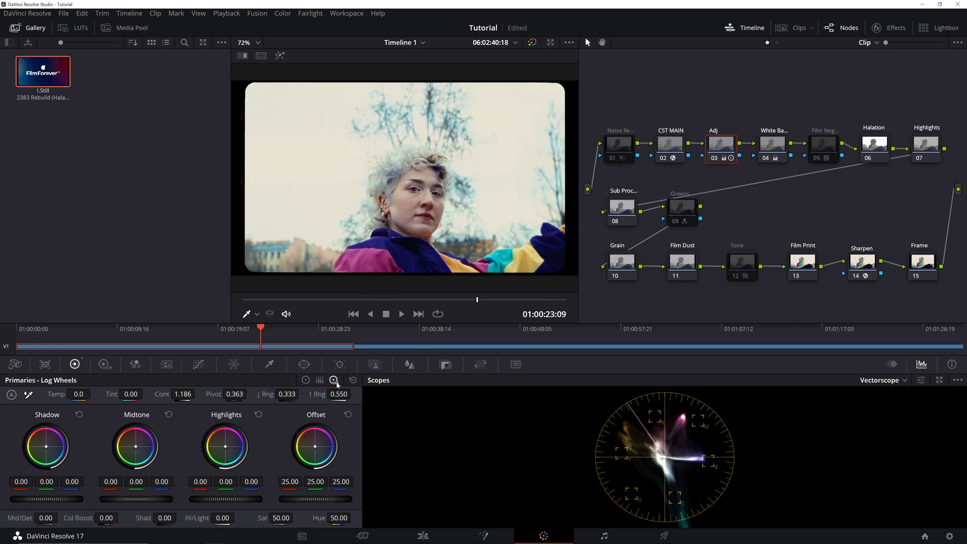
pyautogui.moveTo(227, 503)
pyautogui.mouseDown()
pyautogui.moveTo(209, 503)
pyautogui.moveTo(219, 503)
pyautogui.mouseUp()
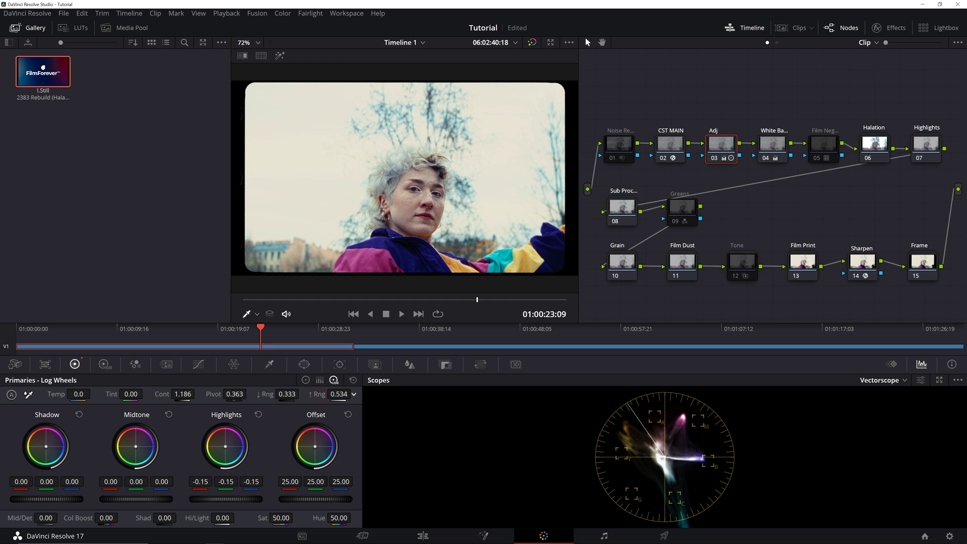
pyautogui.moveTo(339, 394); pyautogui.dragTo(317, 394)
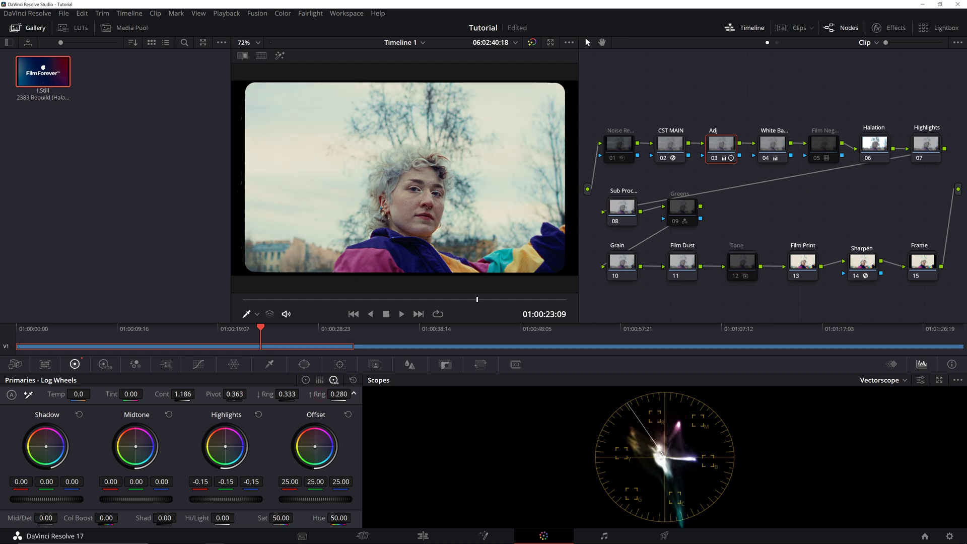
pyautogui.moveTo(460, 299); pyautogui.dragTo(252, 313)
# - Settle contrast at 1.198, checking frames across the shot, and return to Color Wheels
pyautogui.moveTo(182, 393); pyautogui.dragTo(199, 393)
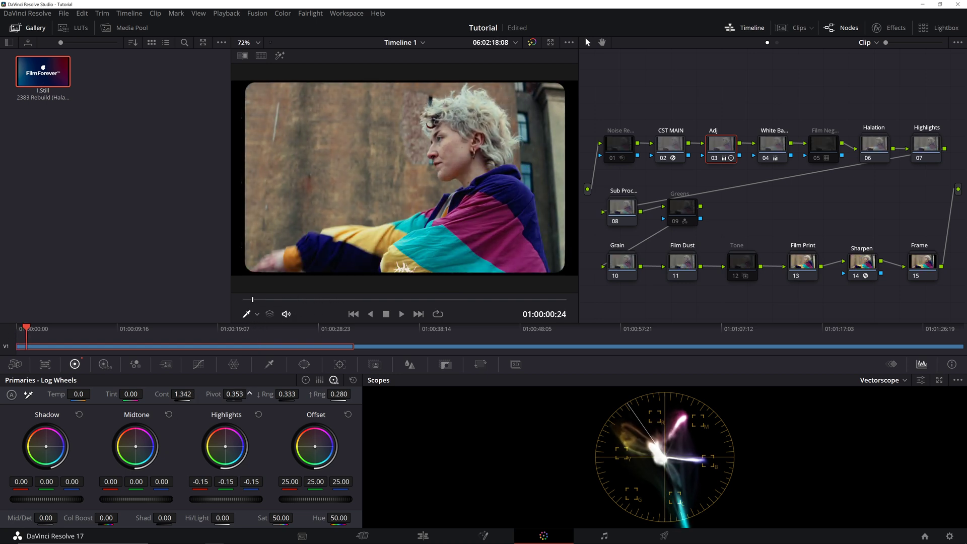
pyautogui.click(423, 298)
pyautogui.moveTo(183, 394); pyautogui.dragTo(166, 394)
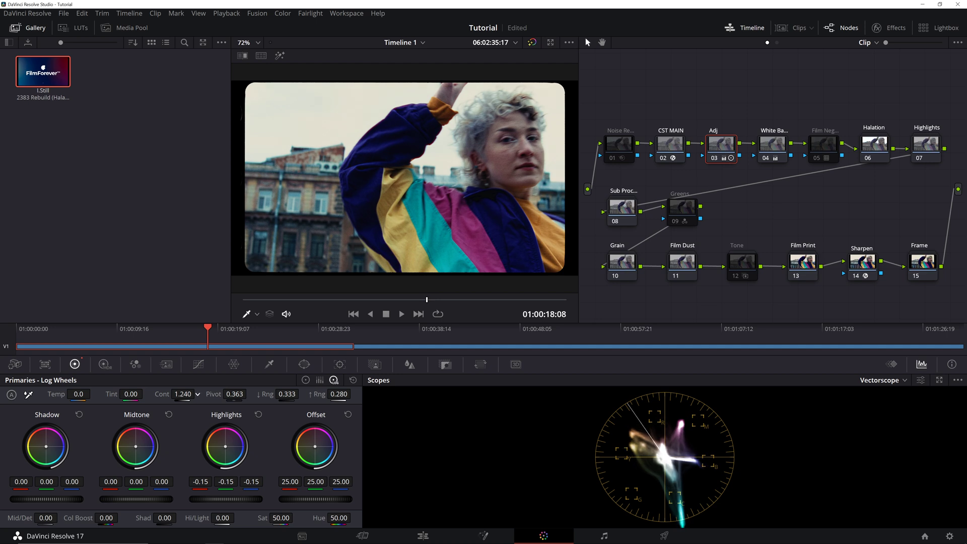
pyautogui.moveTo(524, 299); pyautogui.dragTo(548, 299)
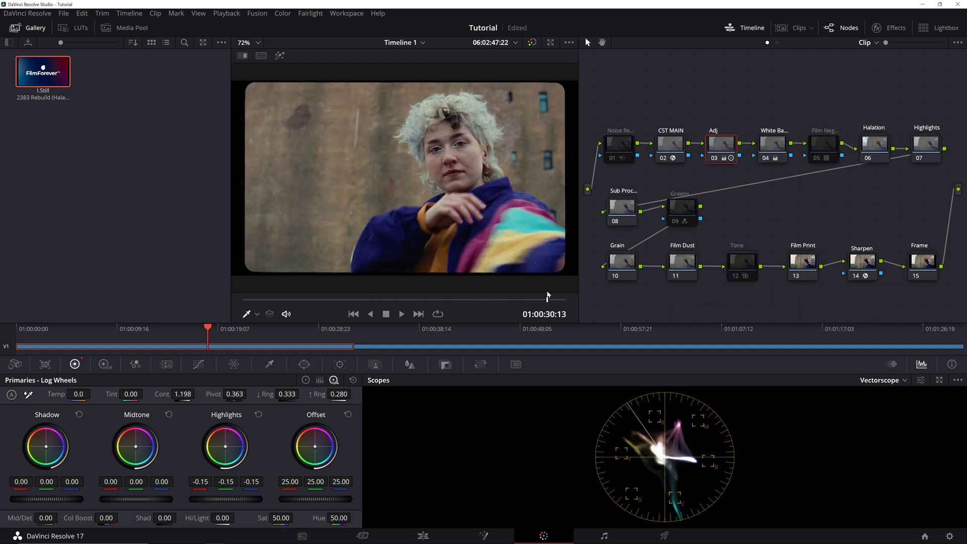
pyautogui.click(305, 380)
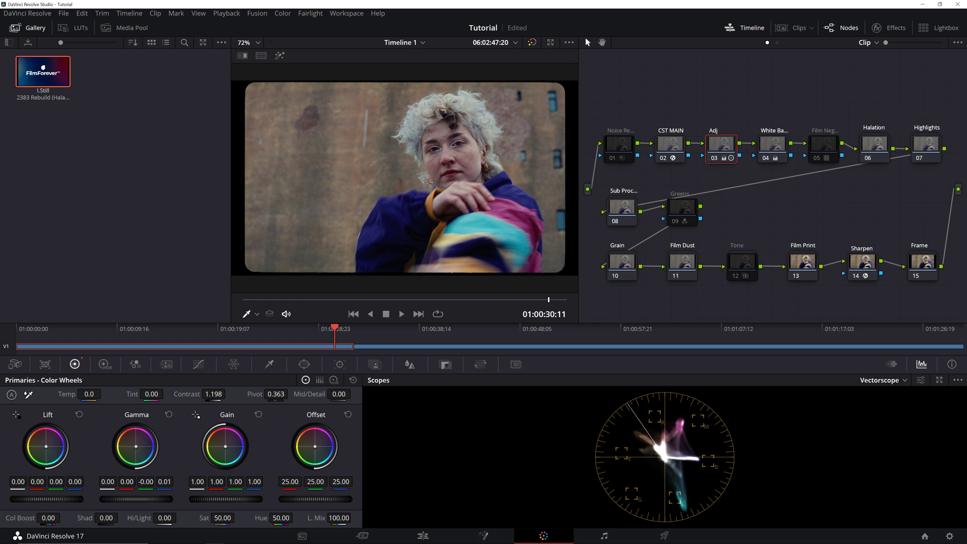
pyautogui.moveTo(330, 301); pyautogui.dragTo(231, 310)
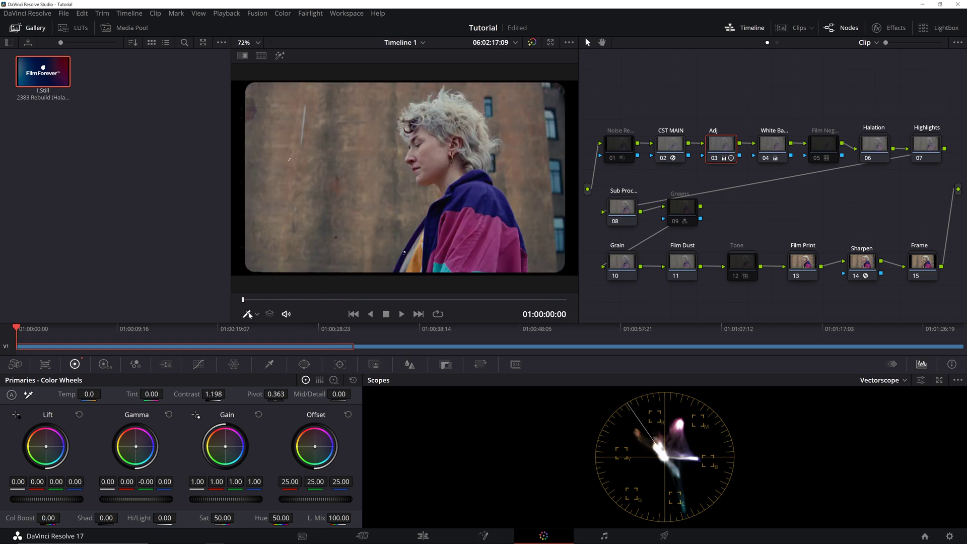
pyautogui.press('space')
pyautogui.press('space')
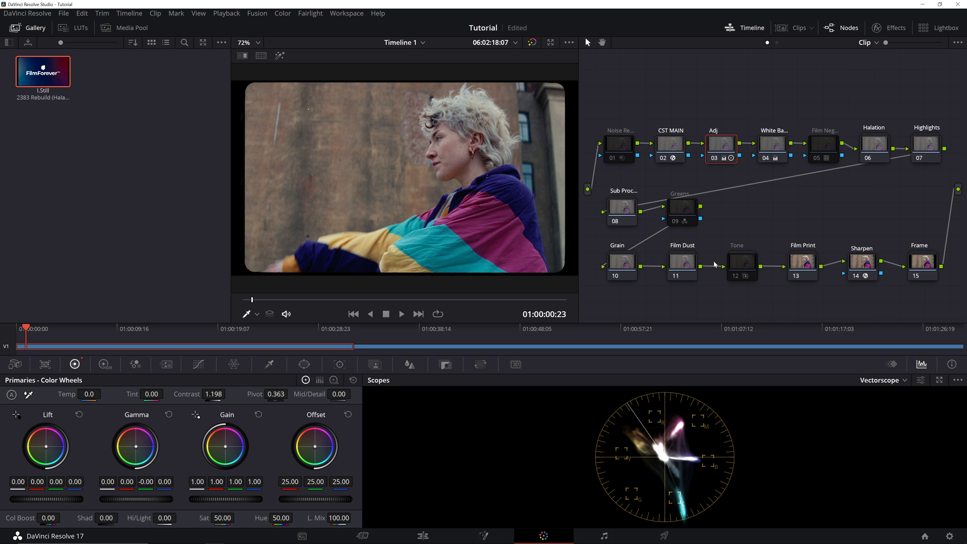
# - Enable the Tone node and save the project
pyautogui.click(741, 261)
pyautogui.click(736, 276)
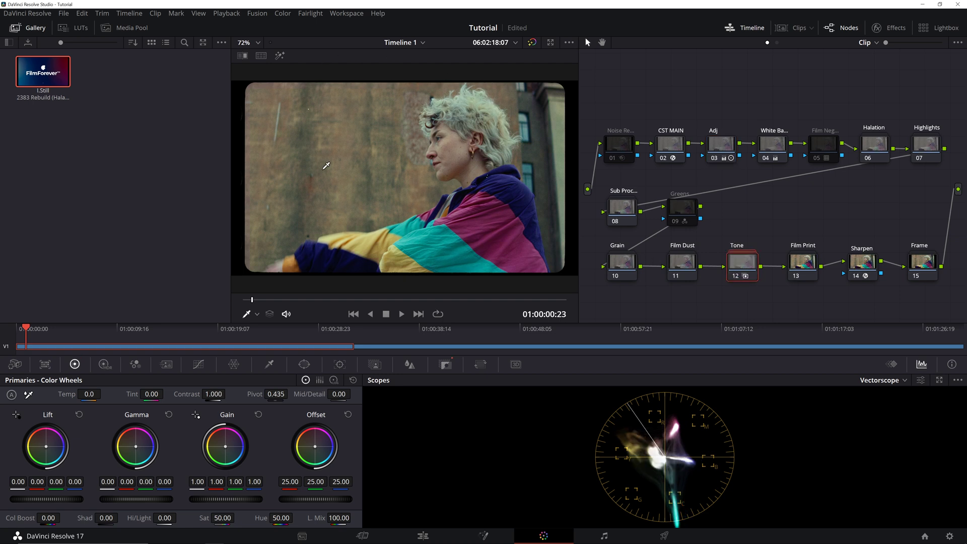
pyautogui.hotkey('ctrl', 's')
# - Set the Tone node's key output gain to 0.25 and move to the close-up face shot
pyautogui.click(742, 265)
pyautogui.click(446, 364)
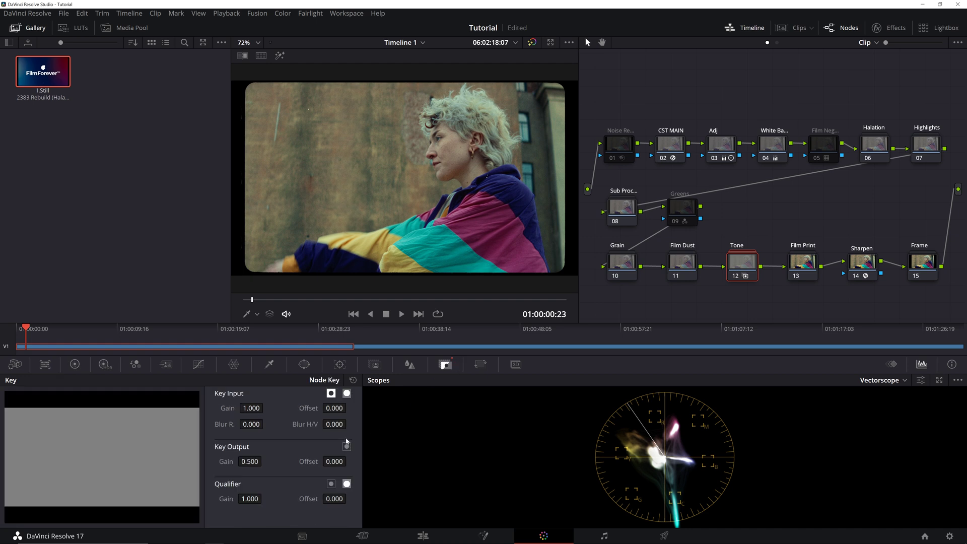
pyautogui.click(242, 461)
pyautogui.write('.25')
pyautogui.press('Return')
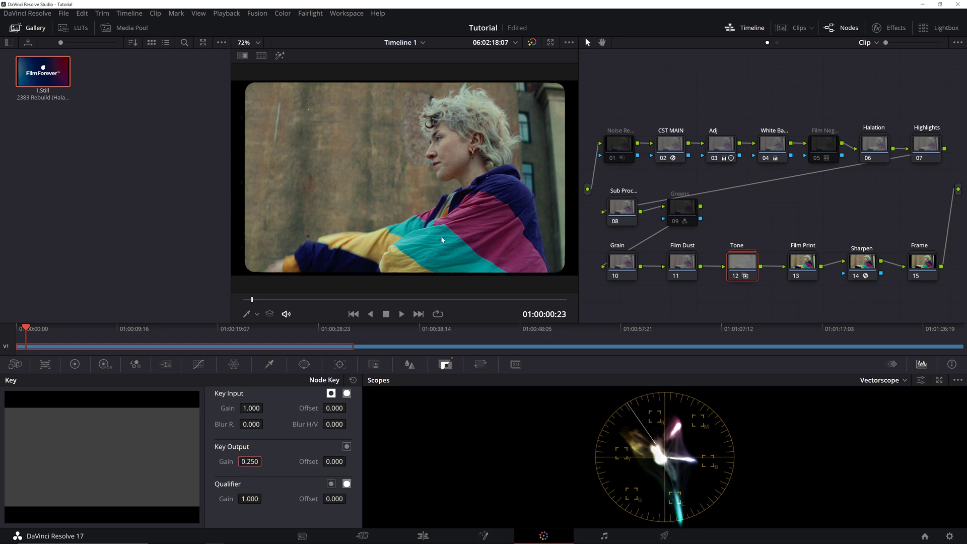
pyautogui.moveTo(354, 300); pyautogui.dragTo(381, 301)
pyautogui.scroll(6, 455, 168)
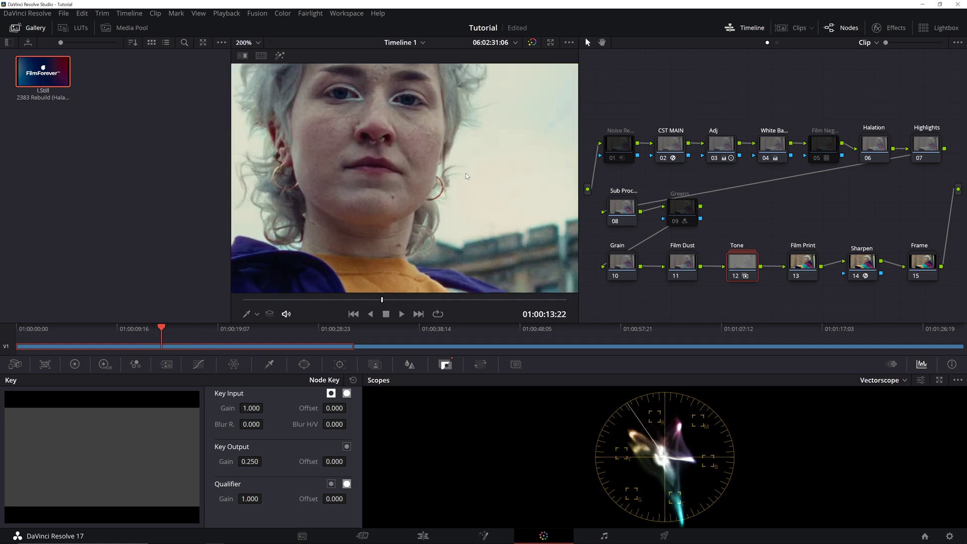
# - Switch the scopes to the Waveform display
pyautogui.click(882, 380)
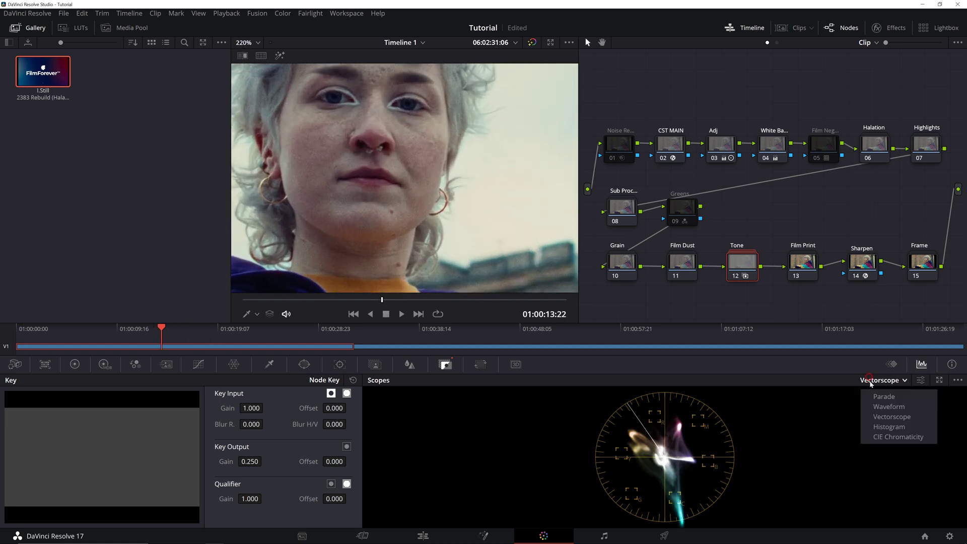
pyautogui.click(875, 416)
pyautogui.click(877, 384)
pyautogui.click(879, 405)
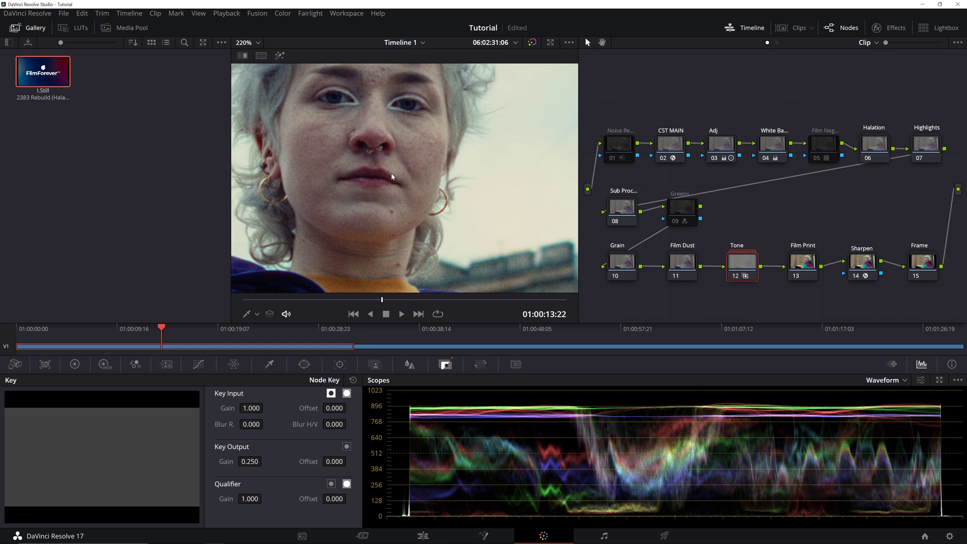
pyautogui.scroll(-3, 382, 171)
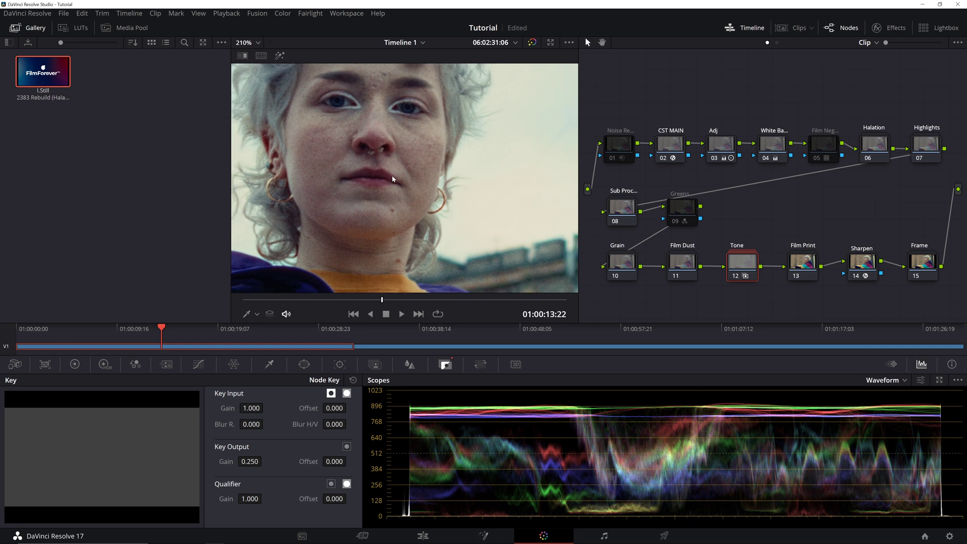
pyautogui.scroll(2, 392, 179)
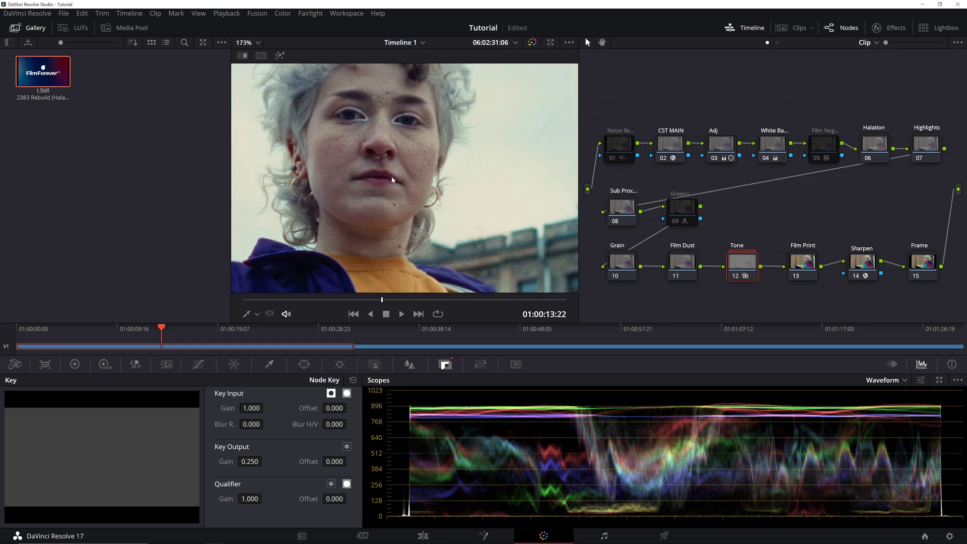
# - Inside the Grain compound node, lower the key output gain from 0.500 to 0.255
pyautogui.rightClick(626, 269)
pyautogui.click(667, 278)
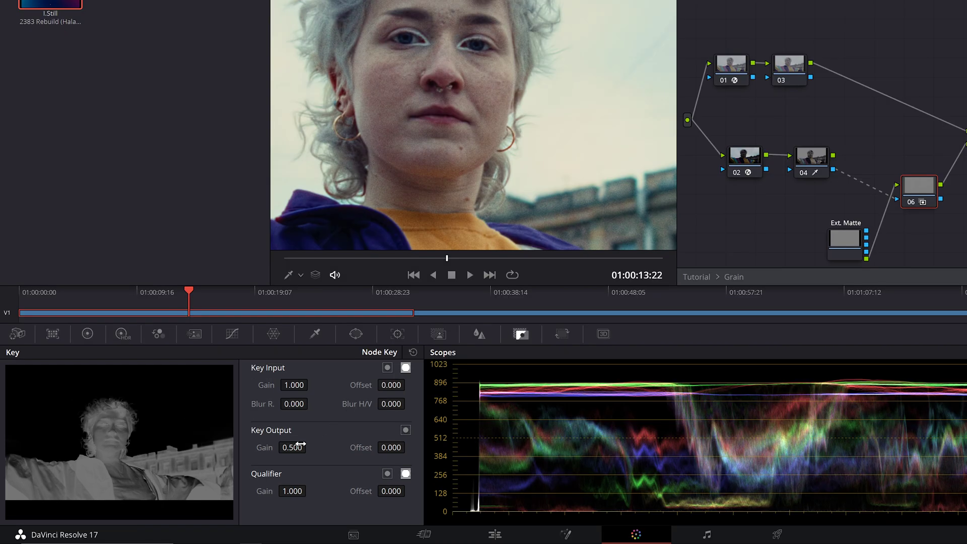
pyautogui.click(296, 447)
pyautogui.moveTo(295, 447)
pyautogui.mouseDown()
pyautogui.moveTo(241, 447)
pyautogui.moveTo(290, 441)
pyautogui.mouseUp()
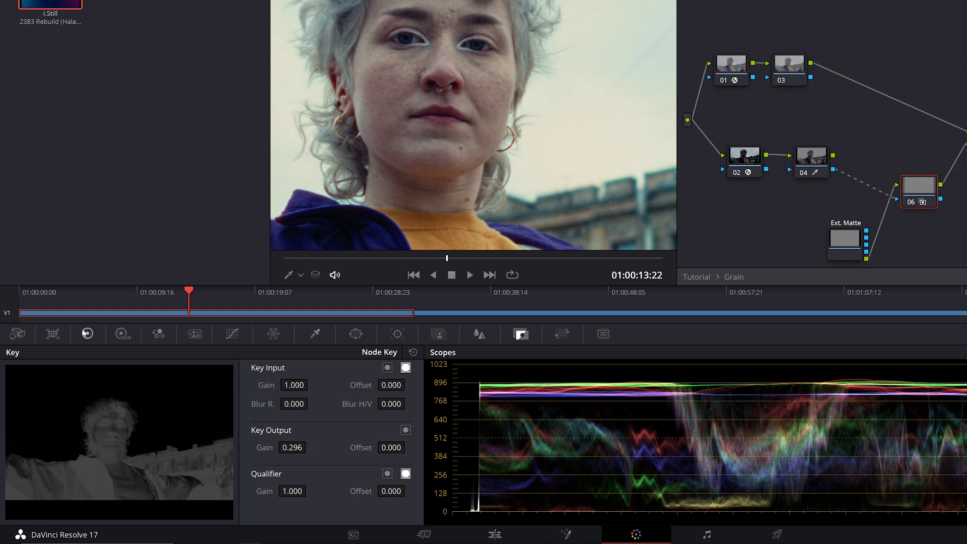
pyautogui.moveTo(298, 447); pyautogui.dragTo(286, 447)
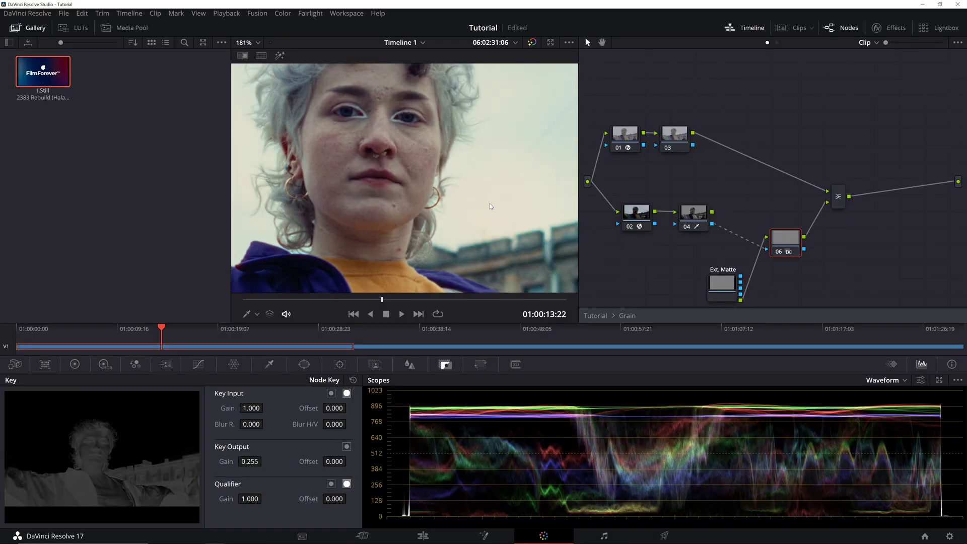
pyautogui.rightClick(665, 274)
# - Disconnect the matte inside the Frame compound node to remove the rounded border
pyautogui.click(698, 279)
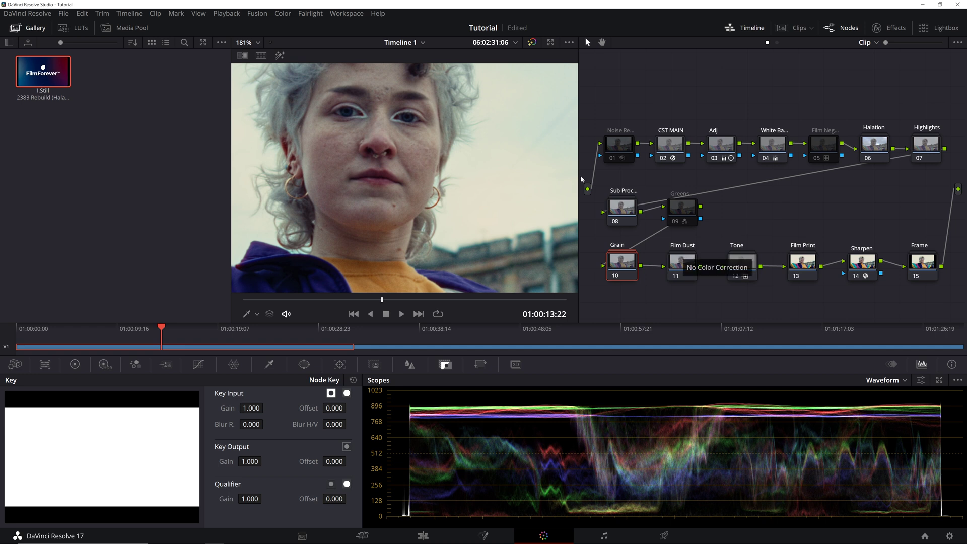
pyautogui.scroll(-8, 422, 187)
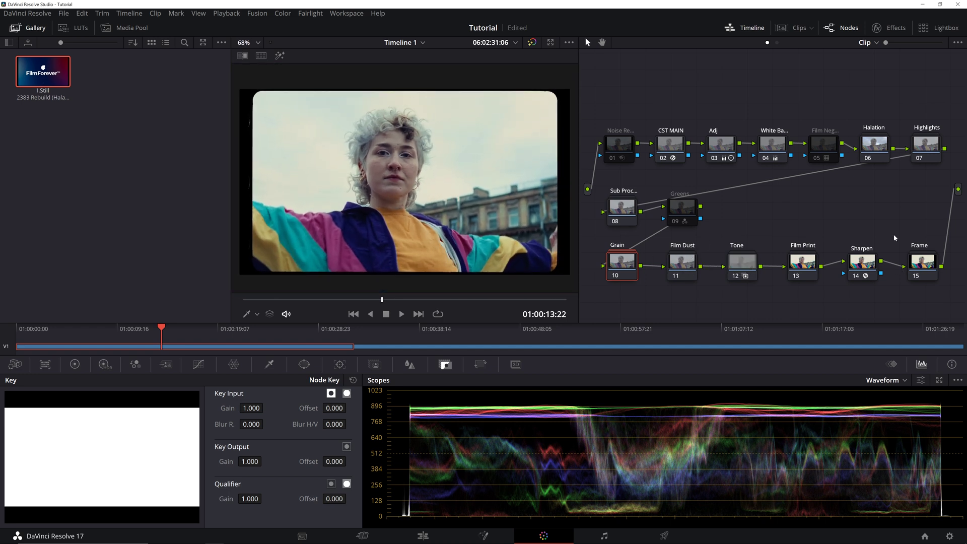
pyautogui.rightClick(921, 260)
pyautogui.click(930, 280)
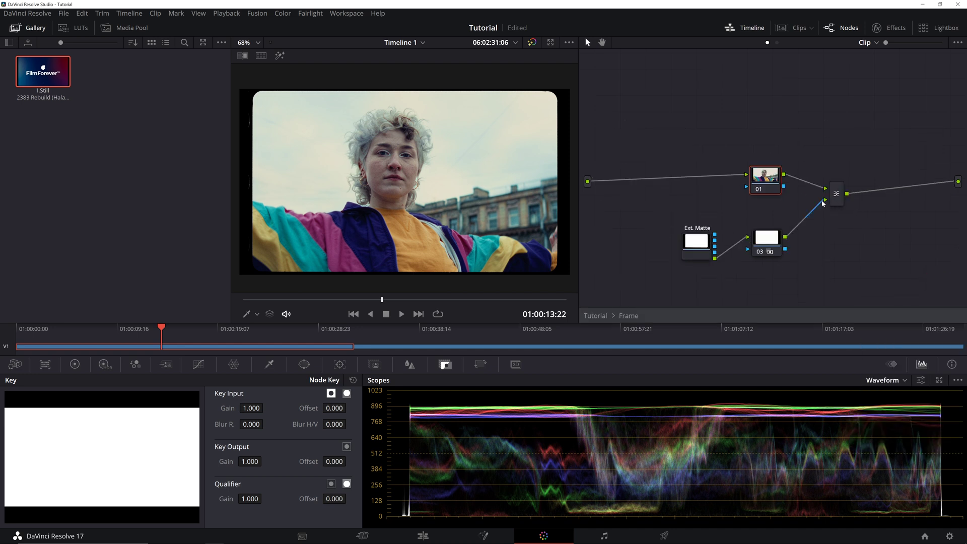
pyautogui.moveTo(825, 202); pyautogui.dragTo(818, 213)
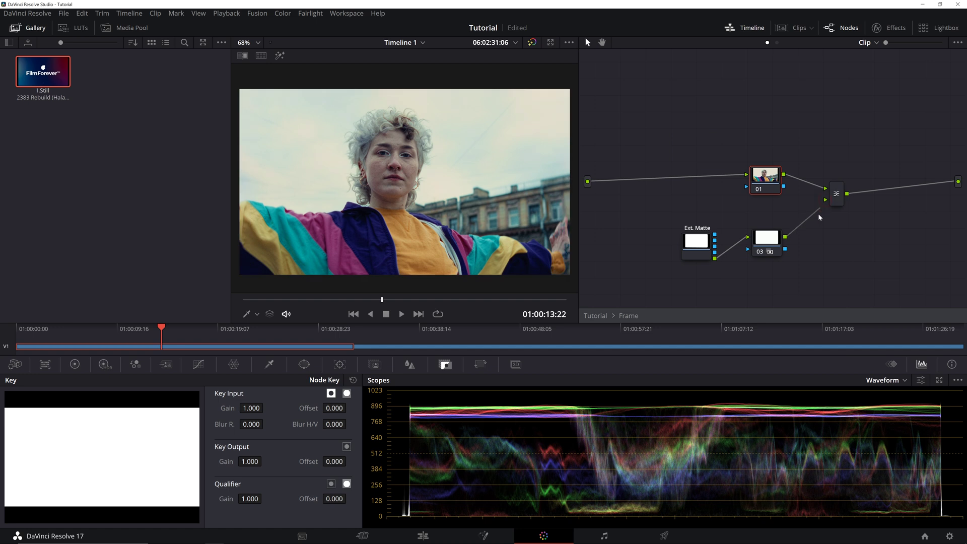
# - Back in the full node tree, disconnect the matte input inside the Film Dust compound node
pyautogui.rightClick(849, 251)
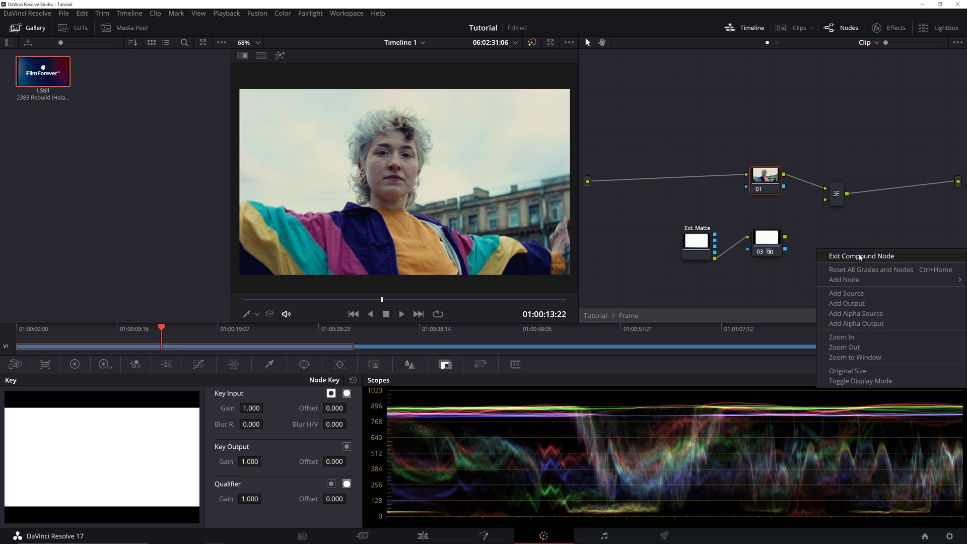
pyautogui.click(860, 256)
pyautogui.click(742, 262)
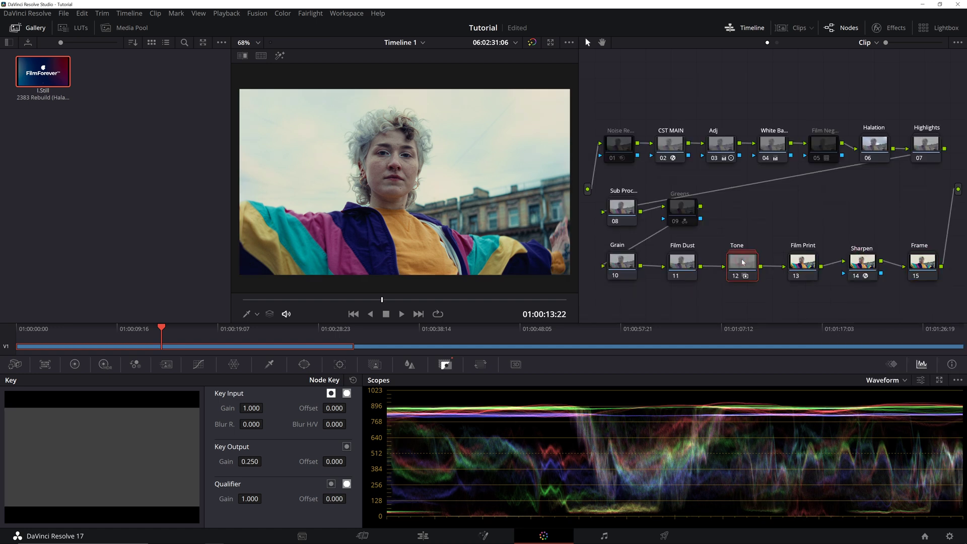
pyautogui.rightClick(742, 262)
pyautogui.click(684, 260)
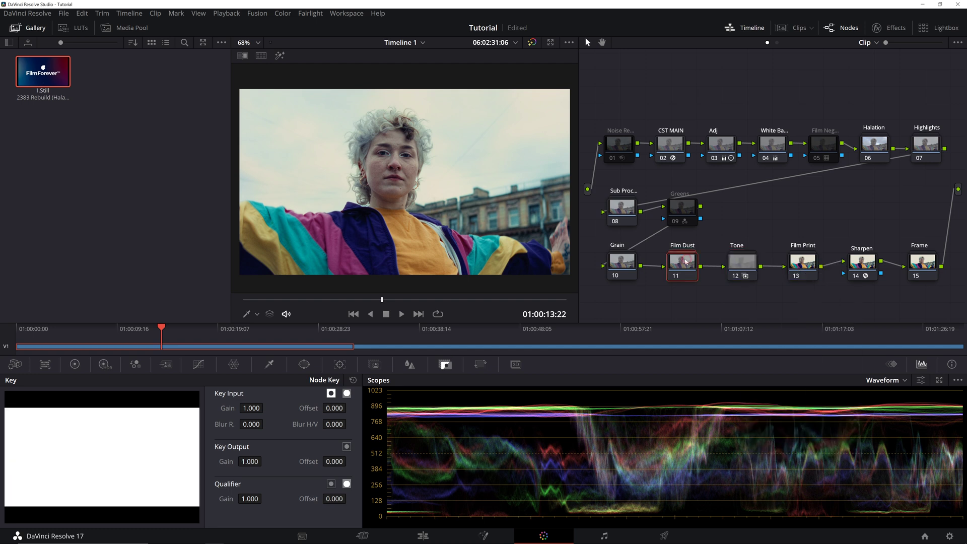
pyautogui.rightClick(684, 261)
pyautogui.click(703, 281)
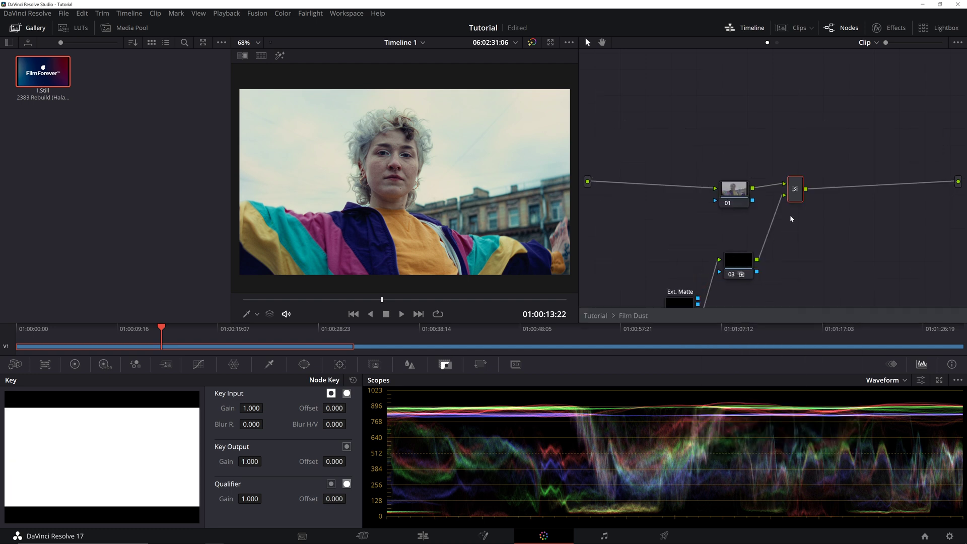
pyautogui.moveTo(784, 196); pyautogui.dragTo(788, 244)
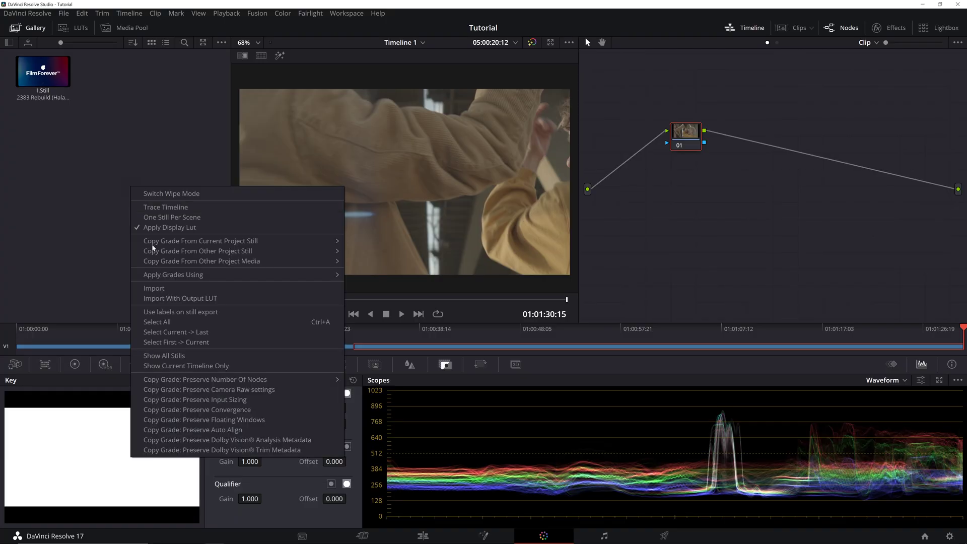
# - Import the 2383 Rebuild power grade still and apply it to the mustard-jacket clip
pyautogui.click(153, 288)
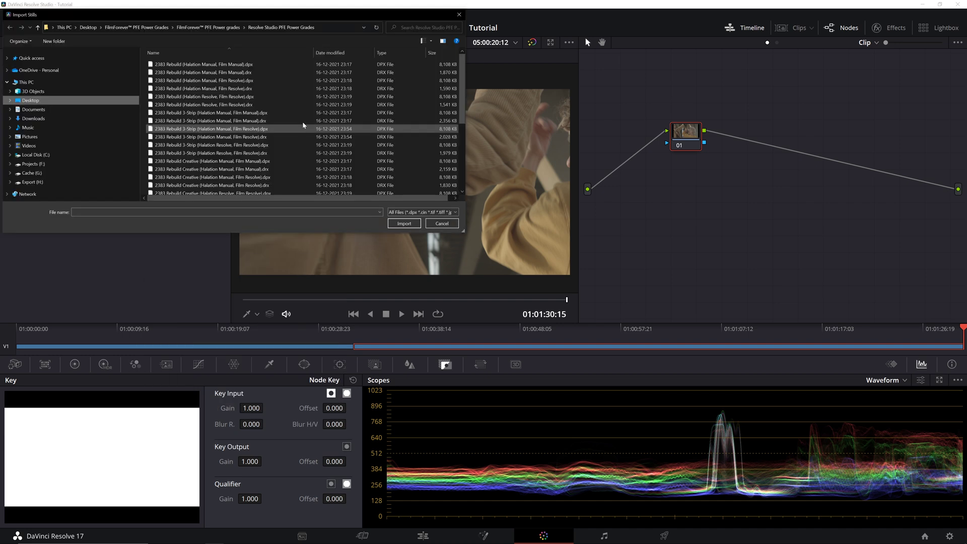
pyautogui.doubleClick(236, 82)
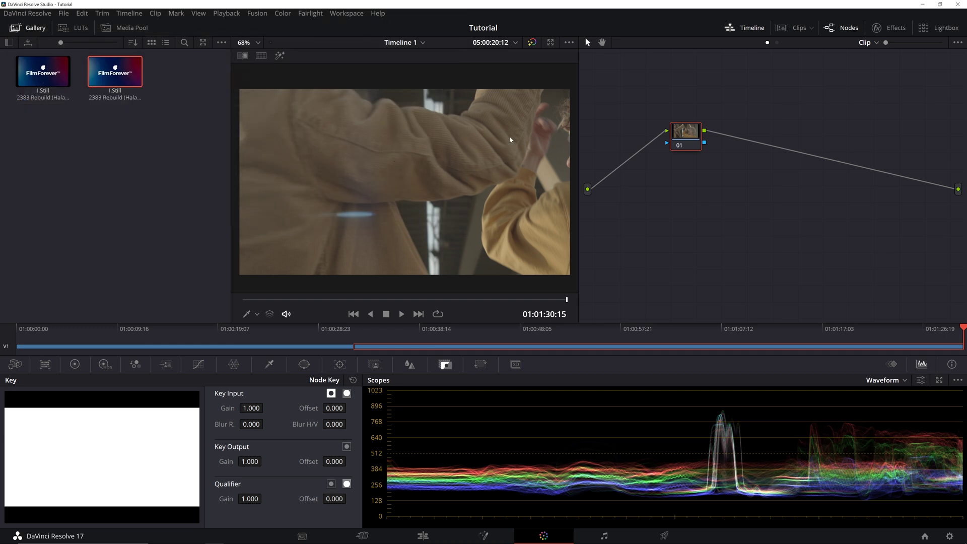
pyautogui.rightClick(115, 71)
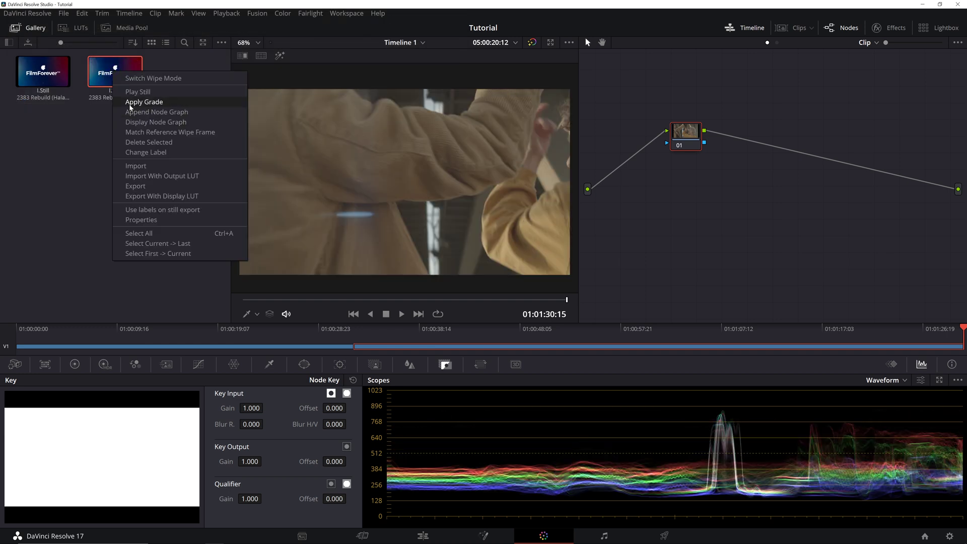
pyautogui.click(151, 101)
pyautogui.scroll(-1, 396, 156)
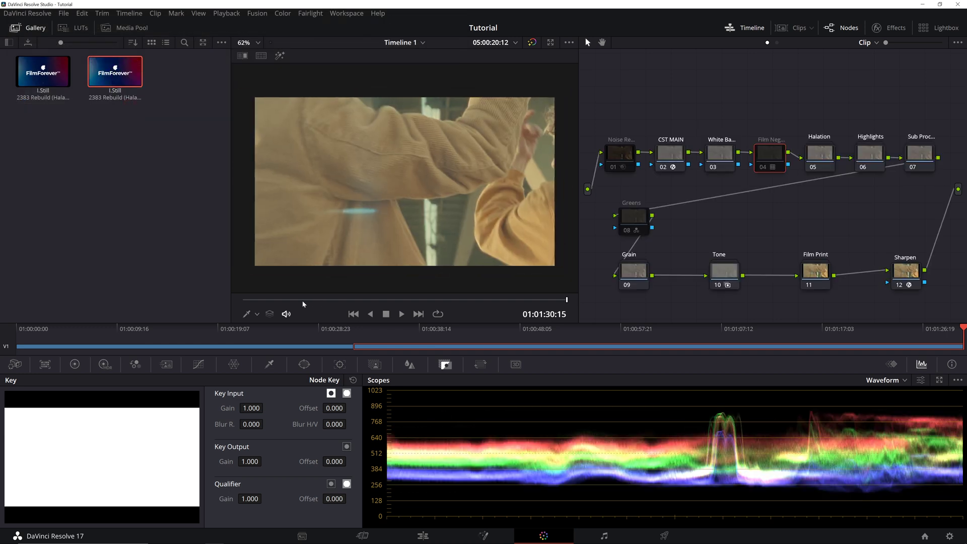
pyautogui.moveTo(303, 304); pyautogui.dragTo(366, 300)
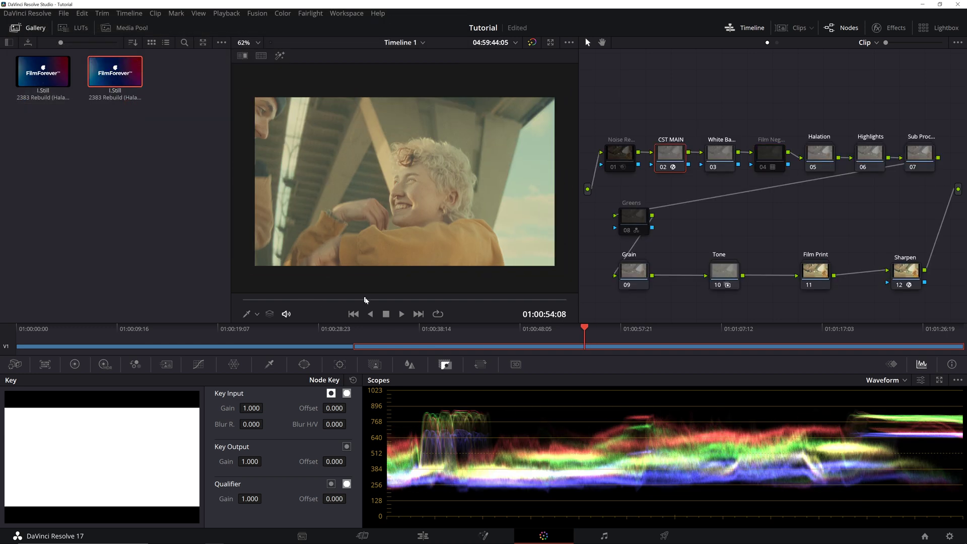
# - Set CST MAIN's input to Blackmagic Gen 4 colour space with Pocket 4K Film Gen 4 gamma
pyautogui.click(889, 28)
pyautogui.click(875, 86)
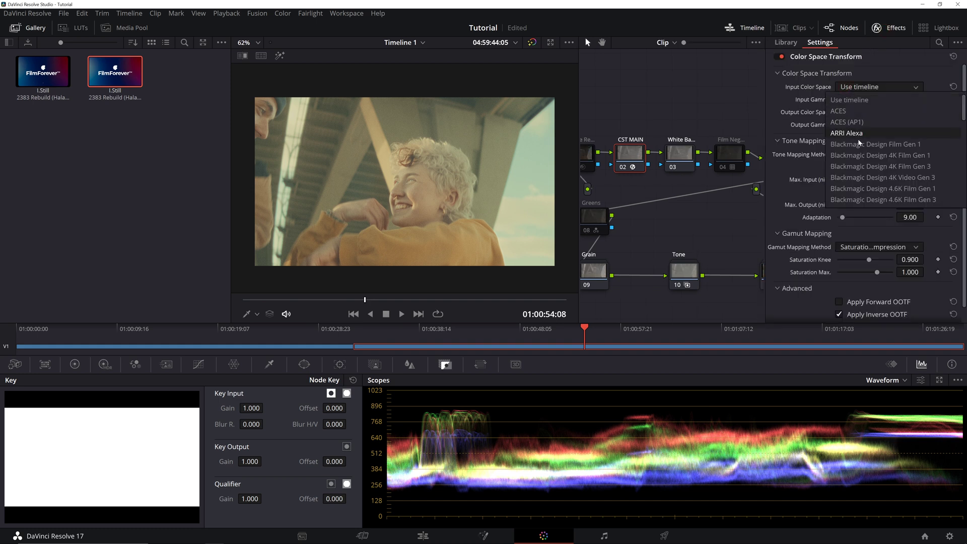
pyautogui.scroll(-3, 871, 168)
pyautogui.click(871, 166)
pyautogui.click(874, 100)
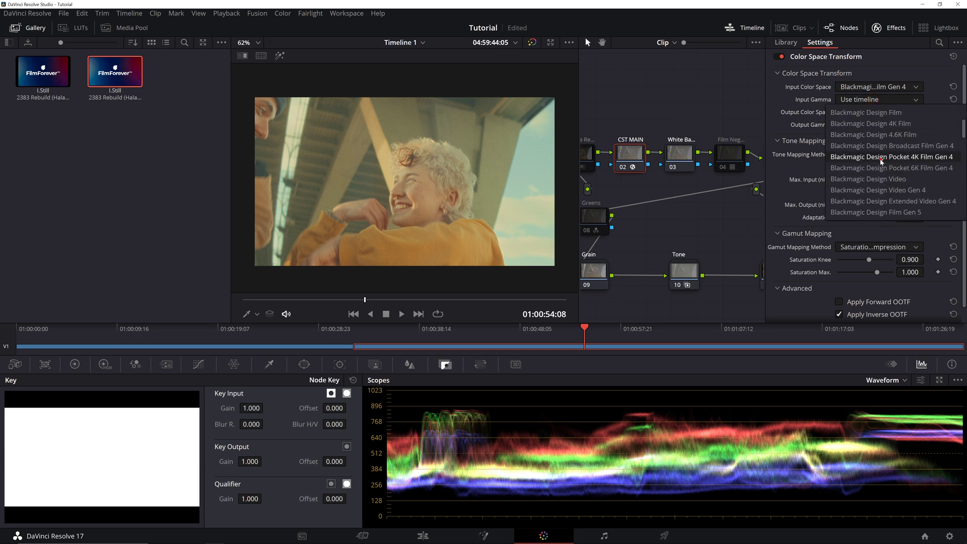
pyautogui.click(882, 156)
pyautogui.click(893, 28)
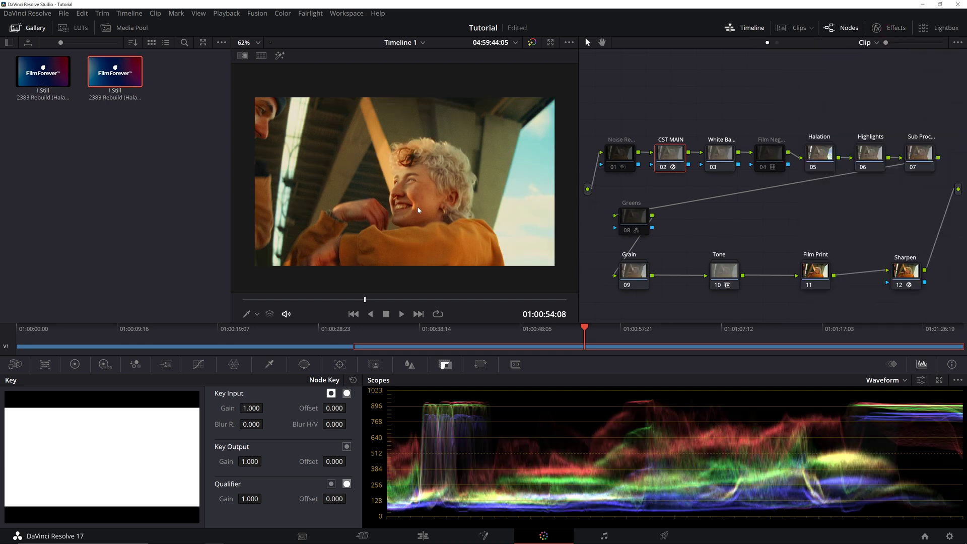
pyautogui.moveTo(410, 290); pyautogui.dragTo(369, 297)
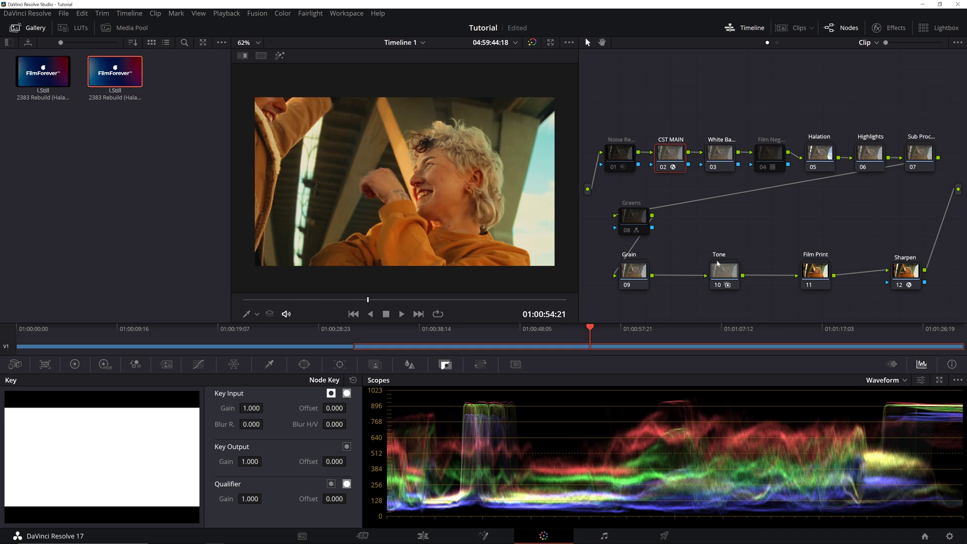
# - Toggle the Tone node's bypass to compare the look and scrub through the footage
pyautogui.click(719, 286)
pyautogui.click(720, 154)
pyautogui.hotkey('shift', 'h')
pyautogui.click(885, 379)
pyautogui.click(881, 421)
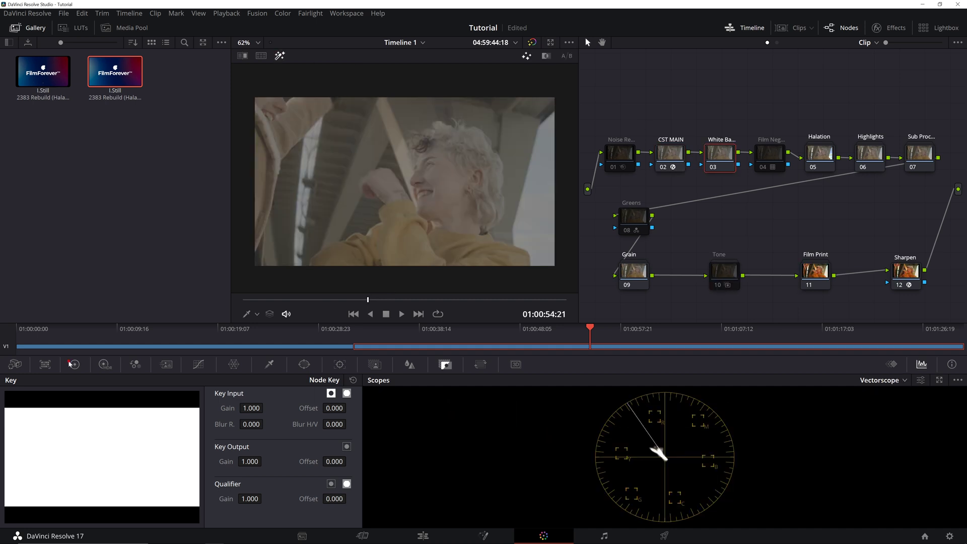
pyautogui.click(74, 364)
pyautogui.hotkey('shift', 'h')
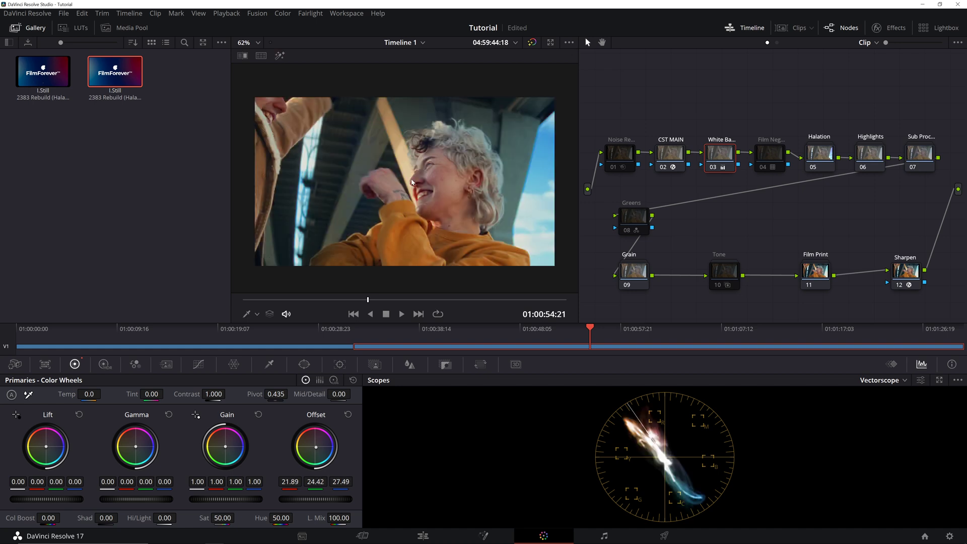
pyautogui.moveTo(368, 299)
pyautogui.mouseDown()
pyautogui.moveTo(276, 299)
pyautogui.moveTo(385, 299)
pyautogui.moveTo(309, 312)
pyautogui.moveTo(468, 302)
pyautogui.mouseUp()
# - Lower the Tone node's key output gain to 0.250
pyautogui.click(724, 272)
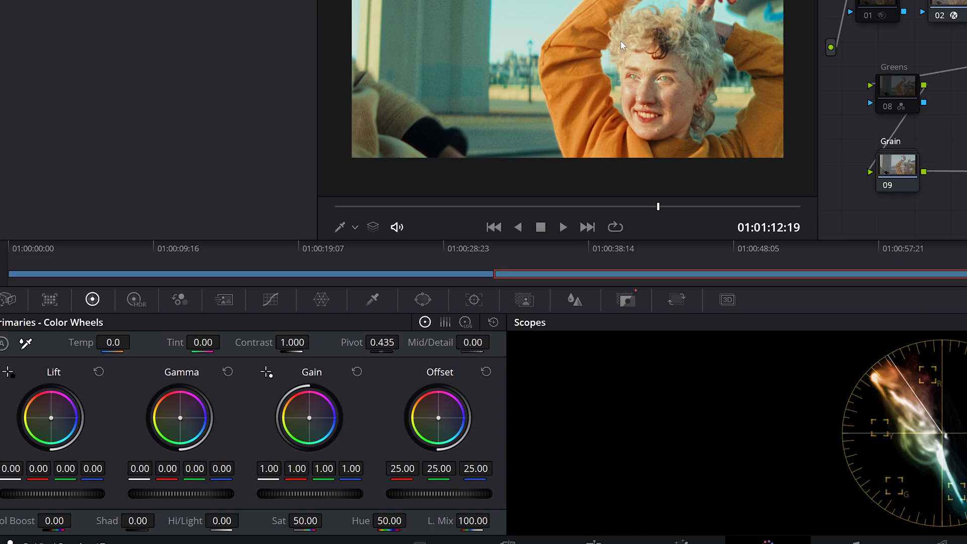
pyautogui.click(626, 299)
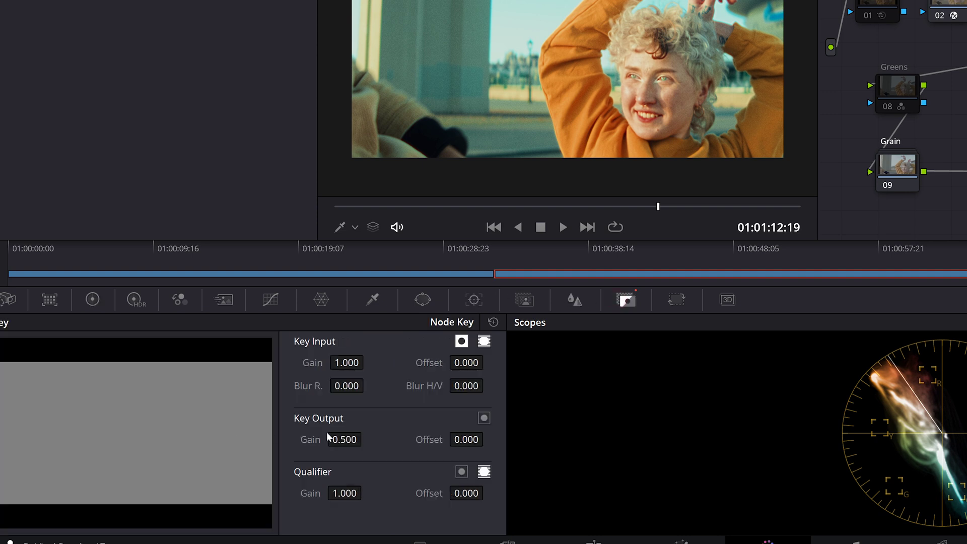
pyautogui.moveTo(329, 437); pyautogui.dragTo(348, 437)
pyautogui.doubleClick(348, 439)
pyautogui.write('0.25')
pyautogui.press('Return')
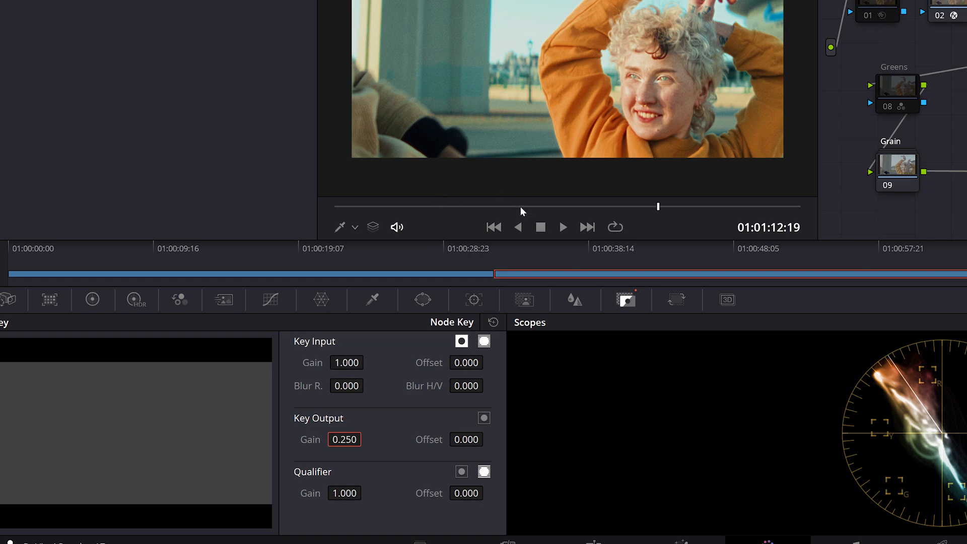
pyautogui.click(511, 207)
pyautogui.moveTo(365, 302); pyautogui.dragTo(369, 303)
# - Insert a new serial node before White Balance and tidy the node graph
pyautogui.click(720, 152)
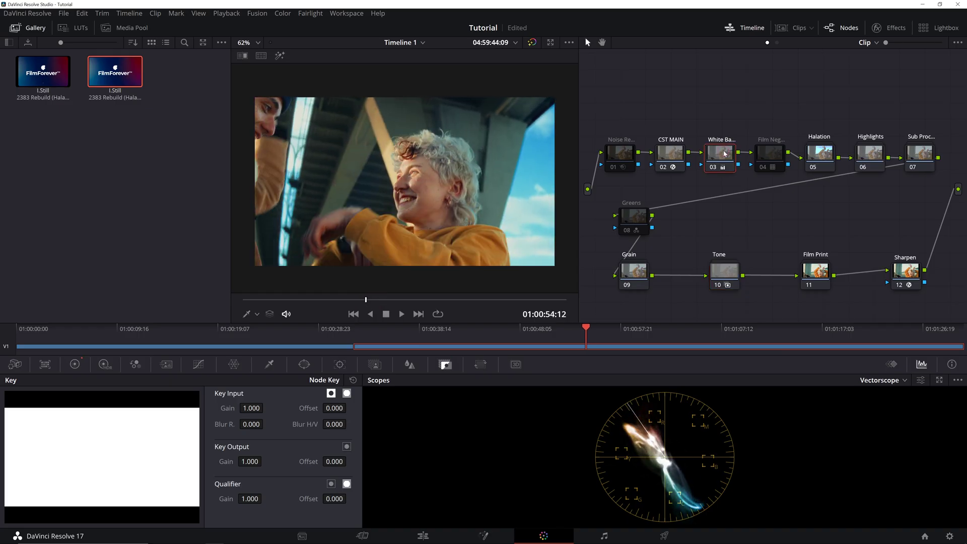
pyautogui.rightClick(720, 152)
pyautogui.moveTo(755, 202)
pyautogui.click(853, 212)
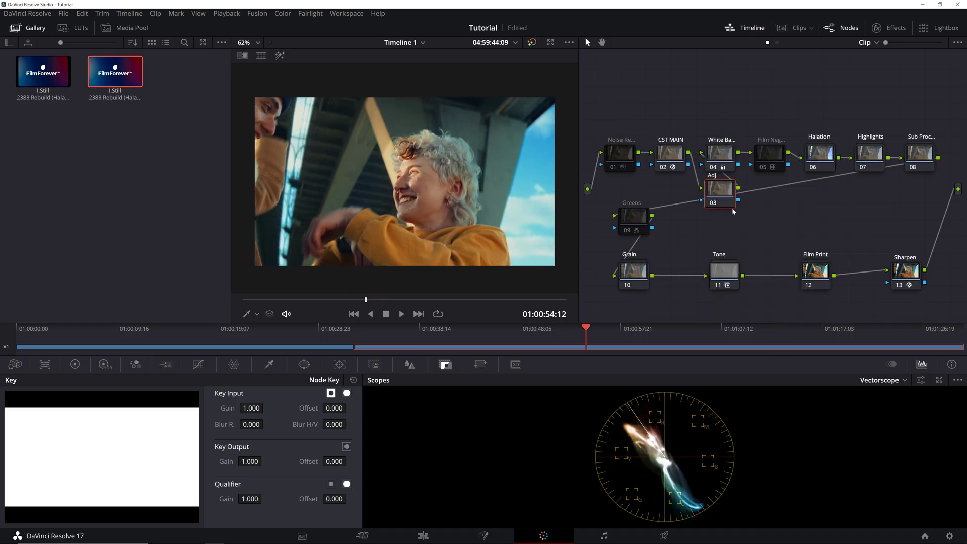
pyautogui.rightClick(773, 220)
pyautogui.click(806, 331)
# - Raise the new node's contrast to 1.078 and lower its pivot to 0.361
pyautogui.click(75, 364)
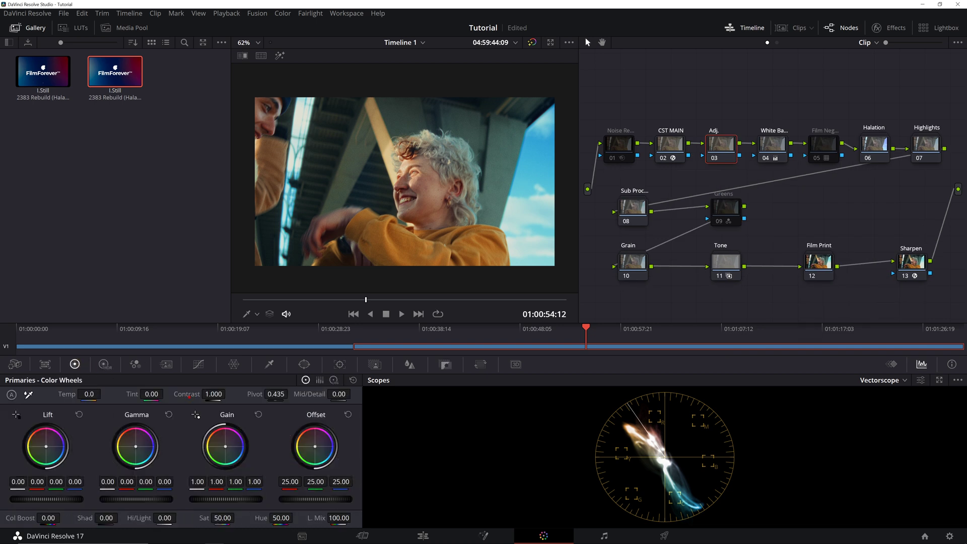
pyautogui.moveTo(213, 393); pyautogui.dragTo(231, 394)
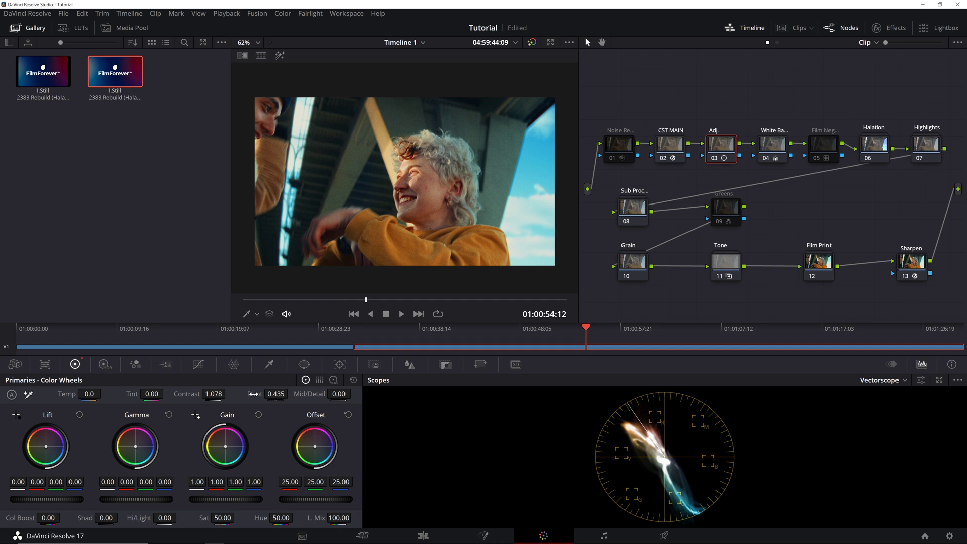
pyautogui.moveTo(276, 394); pyautogui.dragTo(259, 394)
pyautogui.click(388, 298)
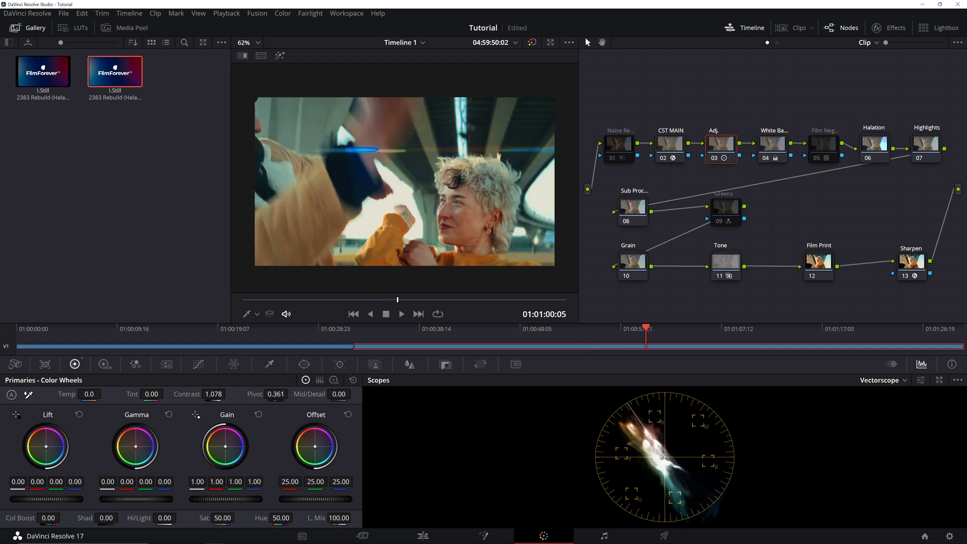
pyautogui.moveTo(135, 446); pyautogui.dragTo(136, 446)
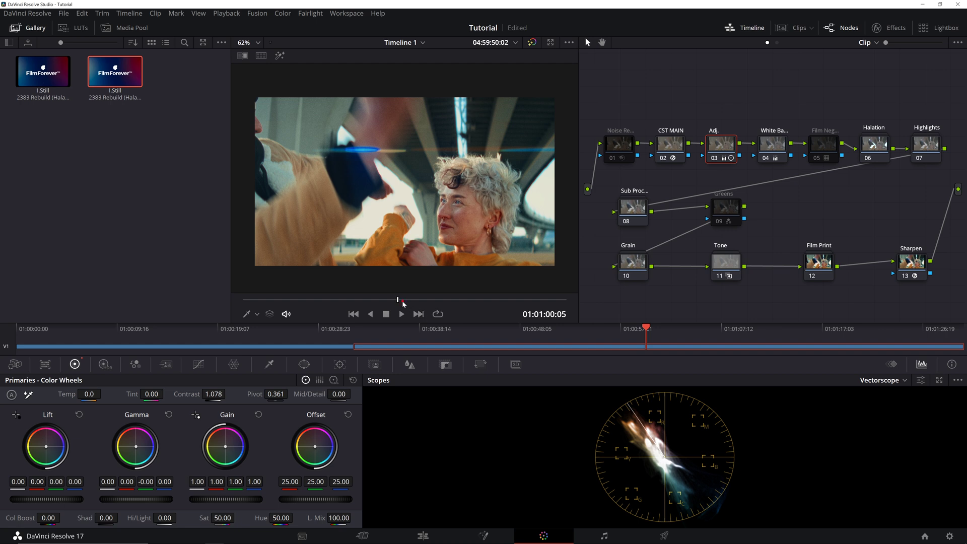
pyautogui.moveTo(399, 301); pyautogui.dragTo(365, 300)
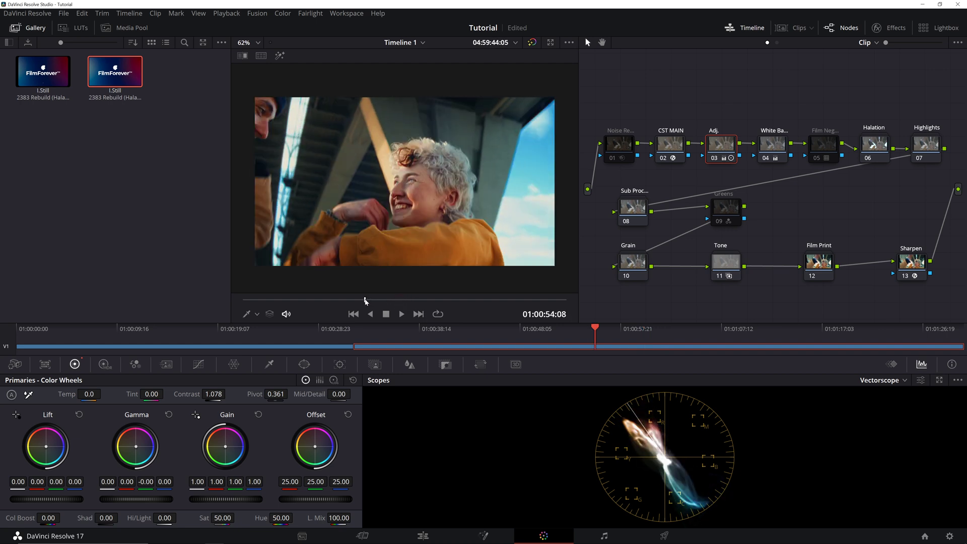
pyautogui.scroll(1, 417, 225)
# - Set the Grain compound node's film grain to size 0.055, strength 0.780 and opacity 0.358
pyautogui.click(638, 271)
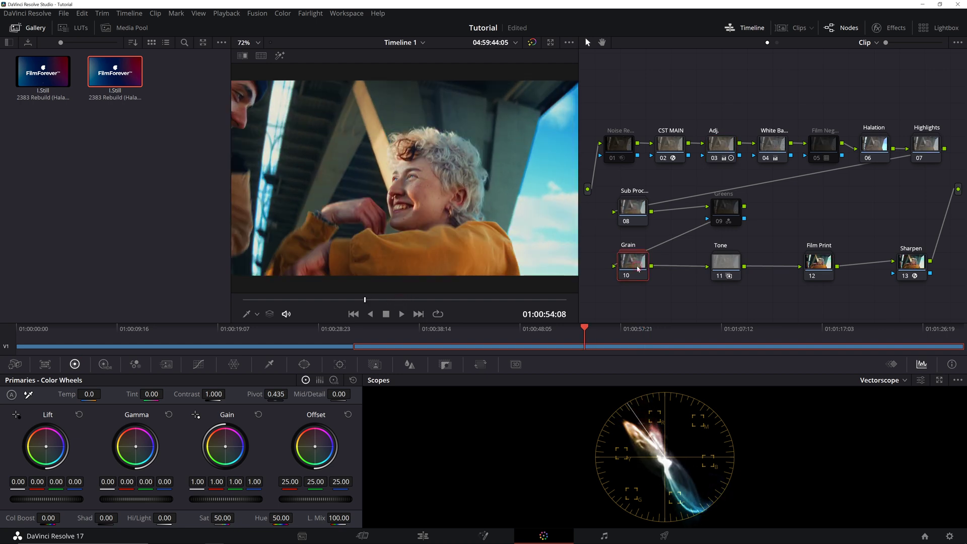
pyautogui.rightClick(637, 268)
pyautogui.click(653, 288)
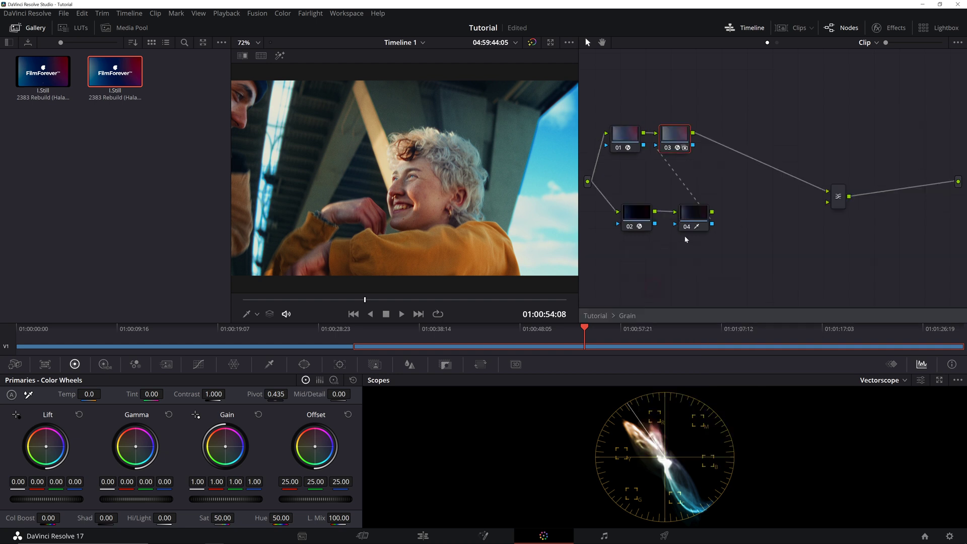
pyautogui.click(895, 32)
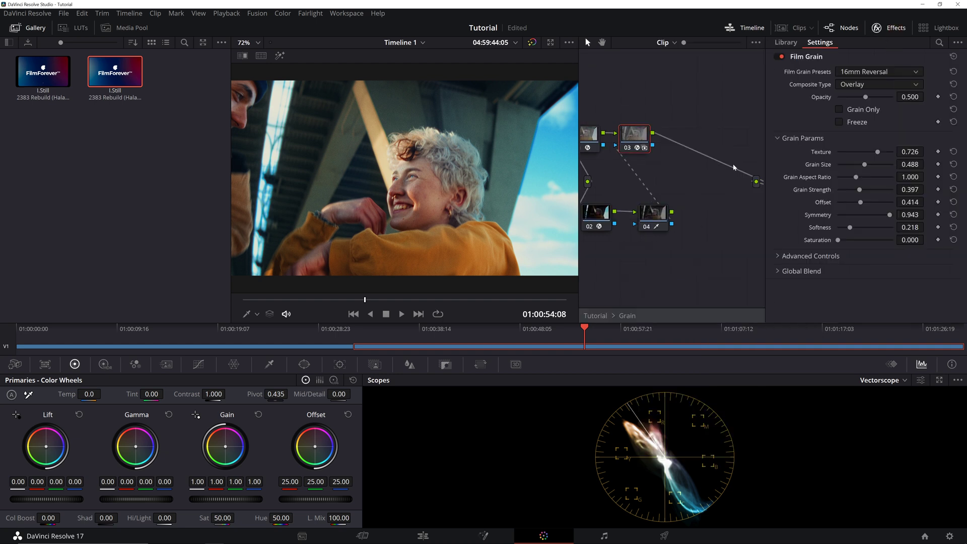
pyautogui.scroll(5, 462, 151)
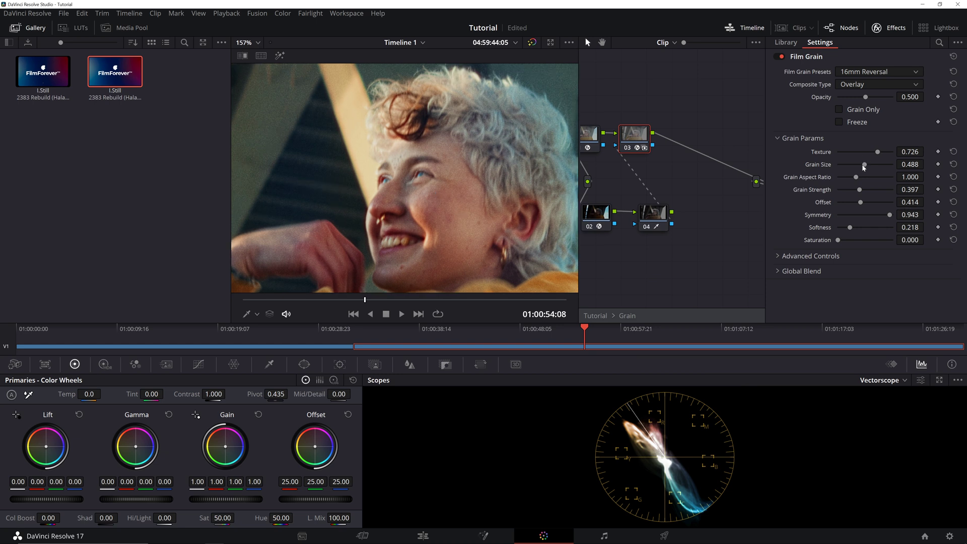
pyautogui.moveTo(863, 168); pyautogui.dragTo(880, 190)
pyautogui.moveTo(865, 97); pyautogui.dragTo(857, 96)
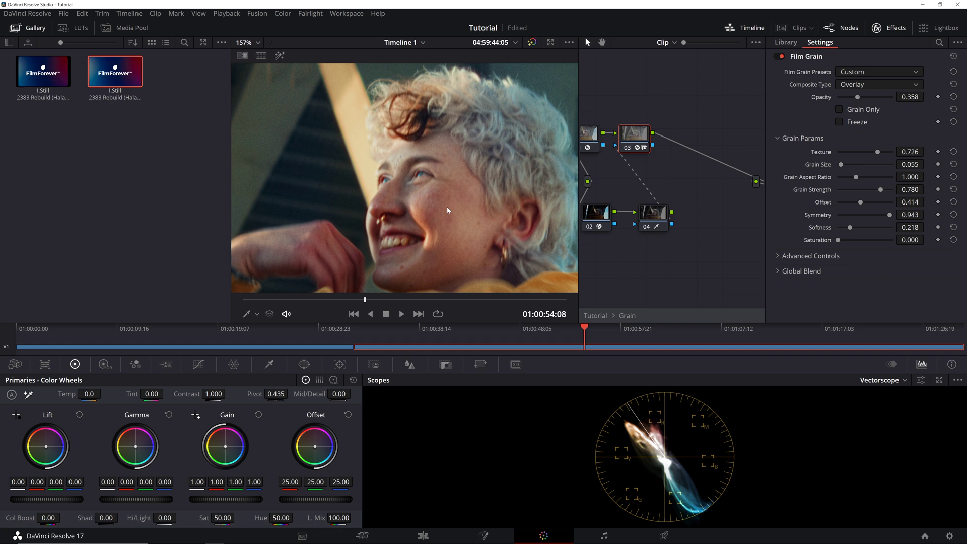
pyautogui.scroll(-3, 394, 246)
pyautogui.scroll(-1, 395, 246)
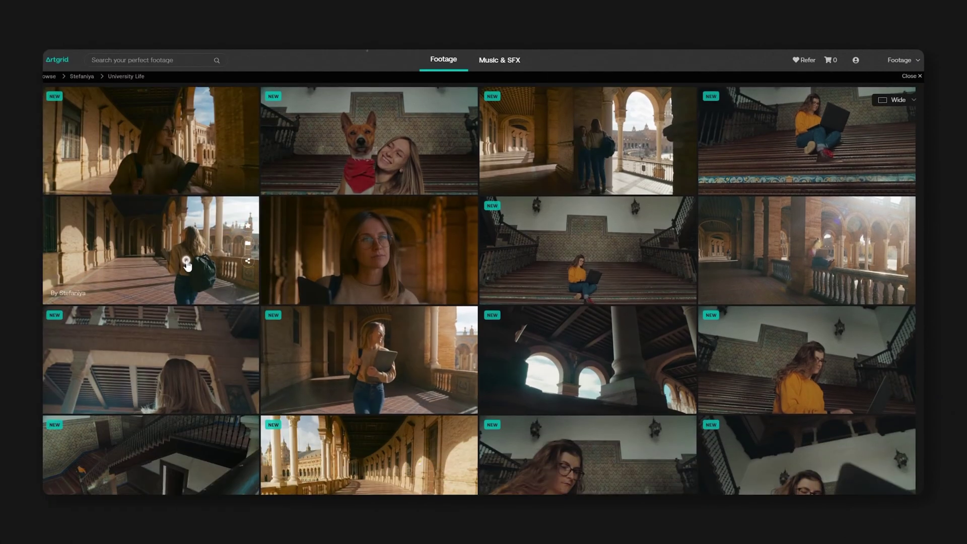
# - Open the 'Student, University, Woman, Sevilla' clip's detail page on Artgrid
pyautogui.click(185, 261)
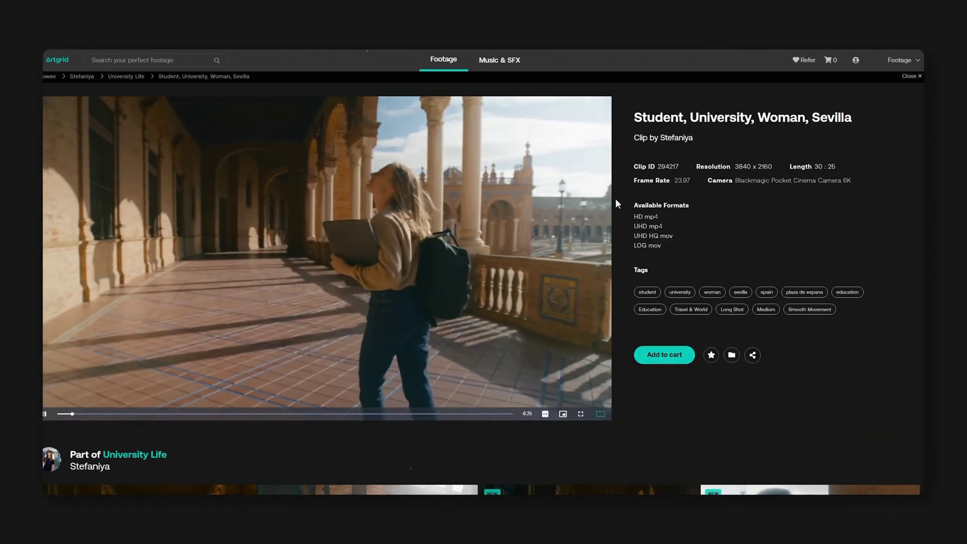